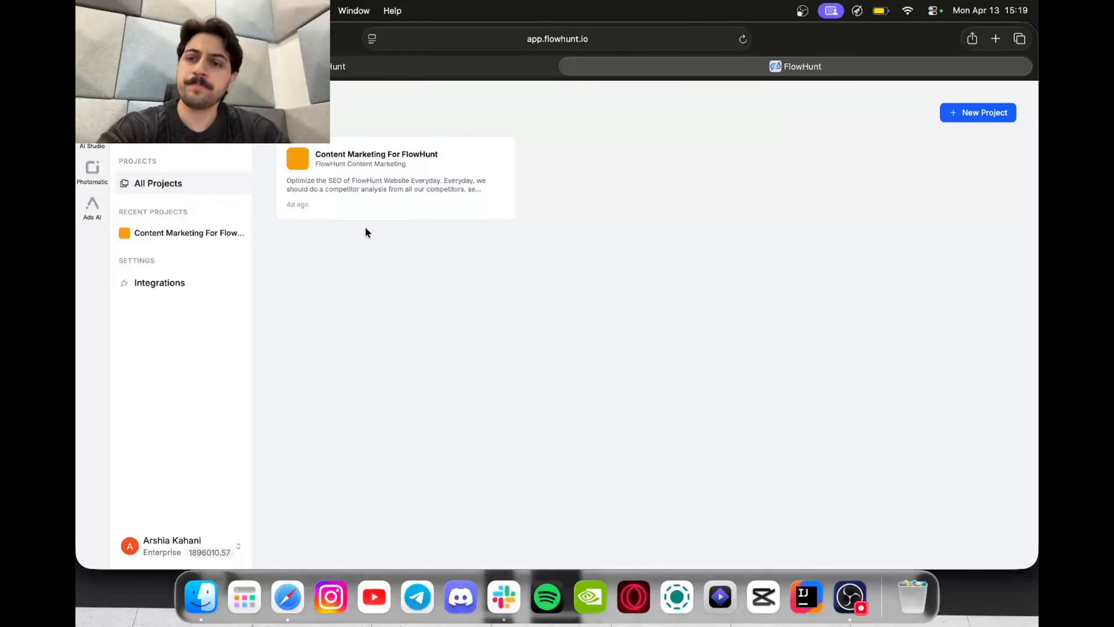
Open the Content Marketing For FlowHunt project and review the Daily Competitor Analysis & Content Opportunity Scan issue and the other open issues.
click(381, 213)
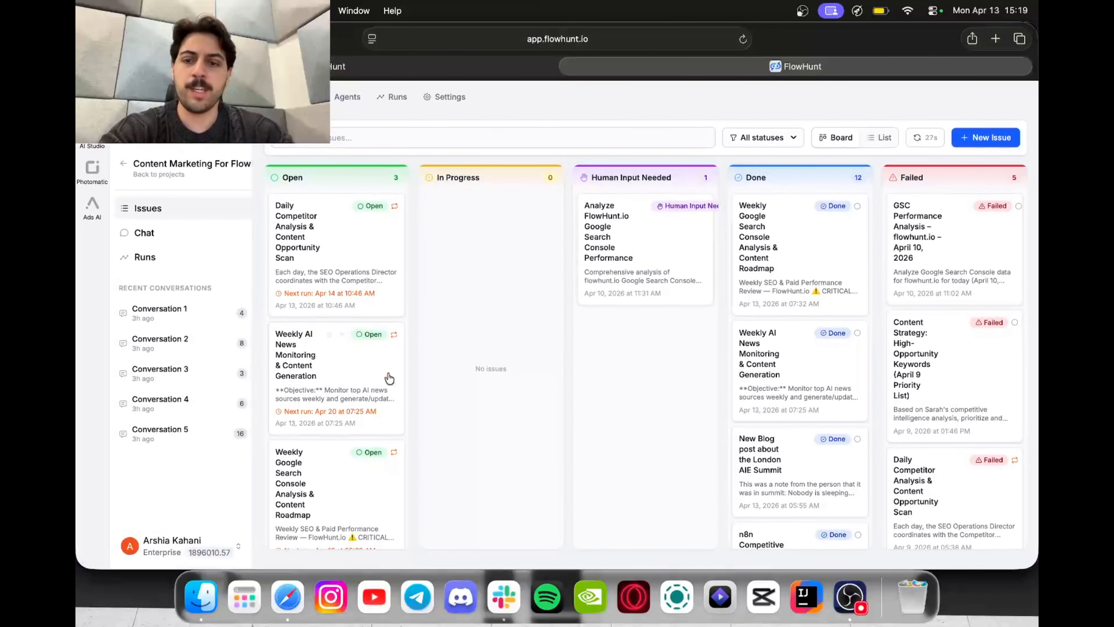
scroll(388, 379, down, 2)
scroll(374, 369, up, 2)
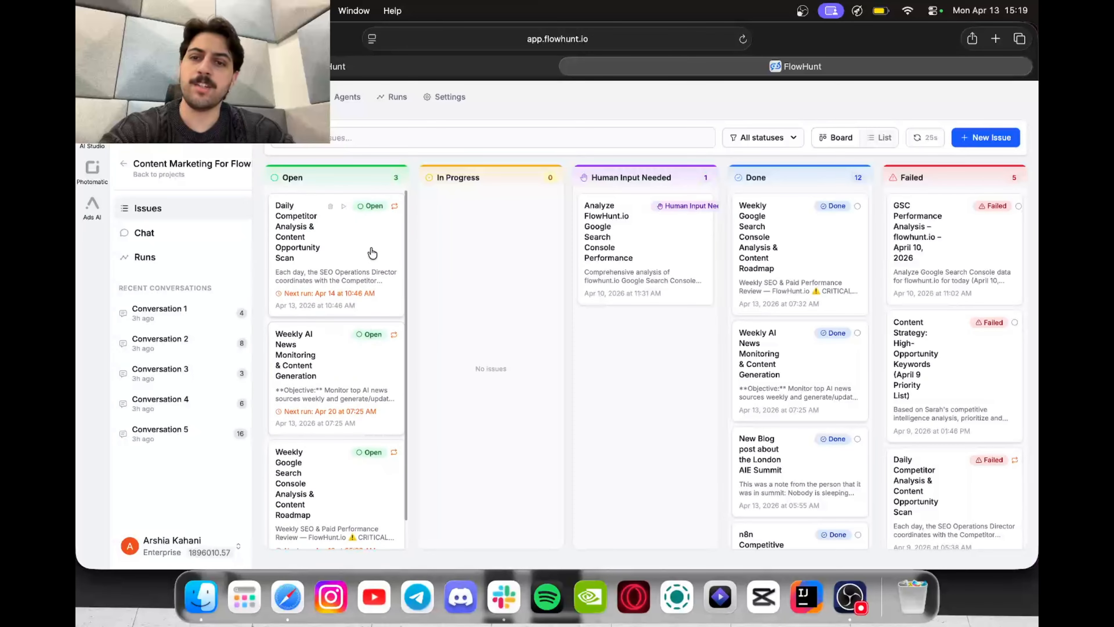
click(360, 245)
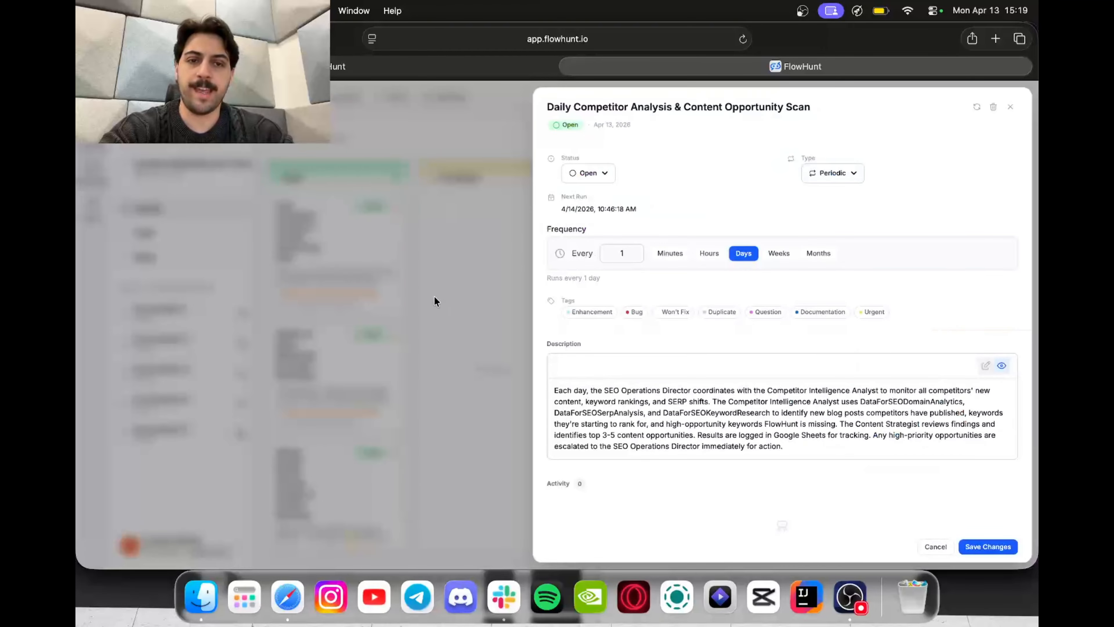
click(463, 287)
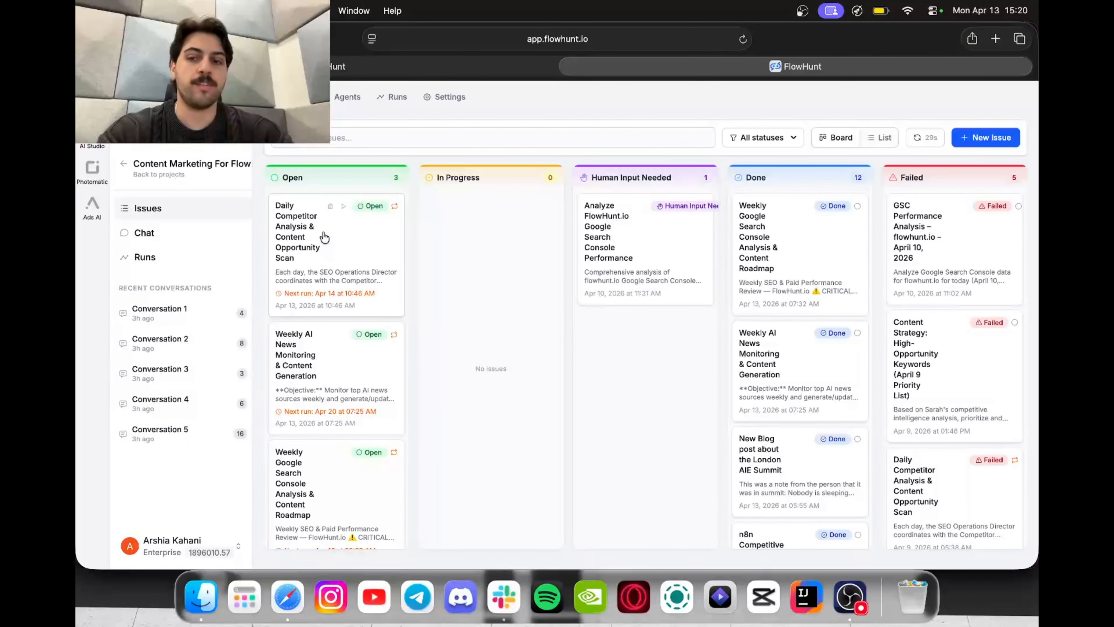
scroll(324, 237, down, 2)
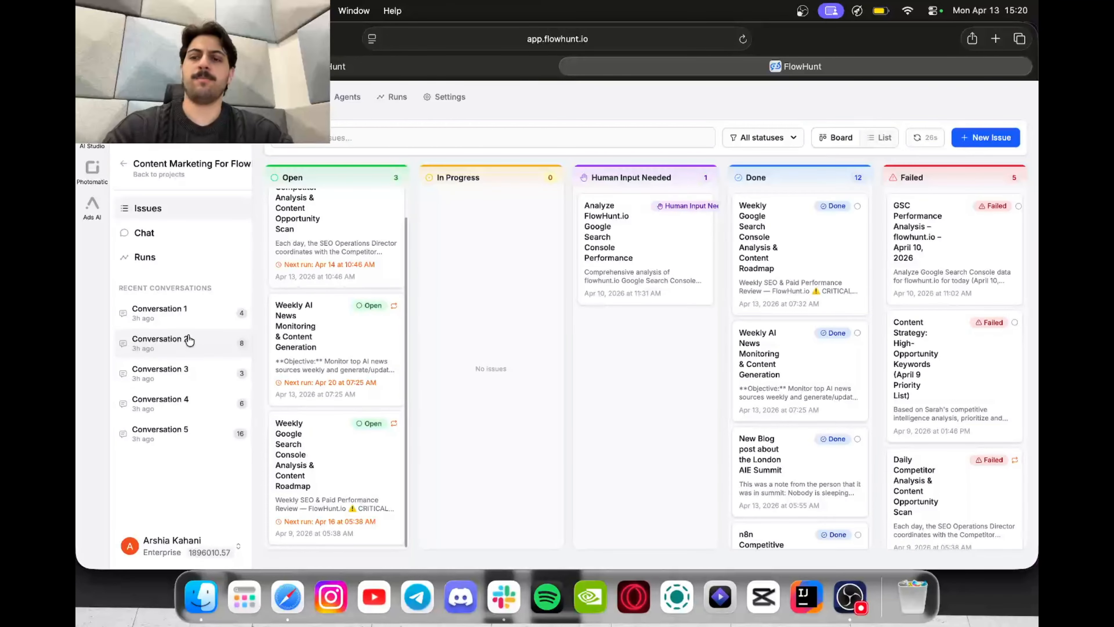
Open the project's agent team and examine the Content Strategy supervisor and the agents connected beneath it.
click(347, 98)
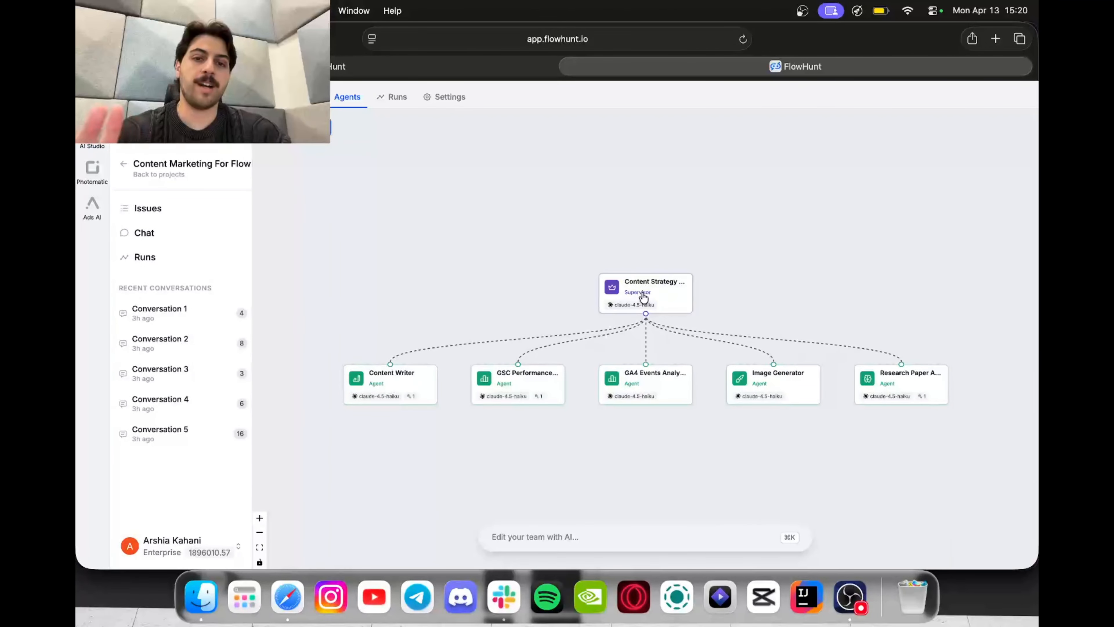
scroll(644, 298, up, 3)
scroll(643, 298, down, 1)
drag(489, 290, 486, 191)
drag(838, 224, 896, 232)
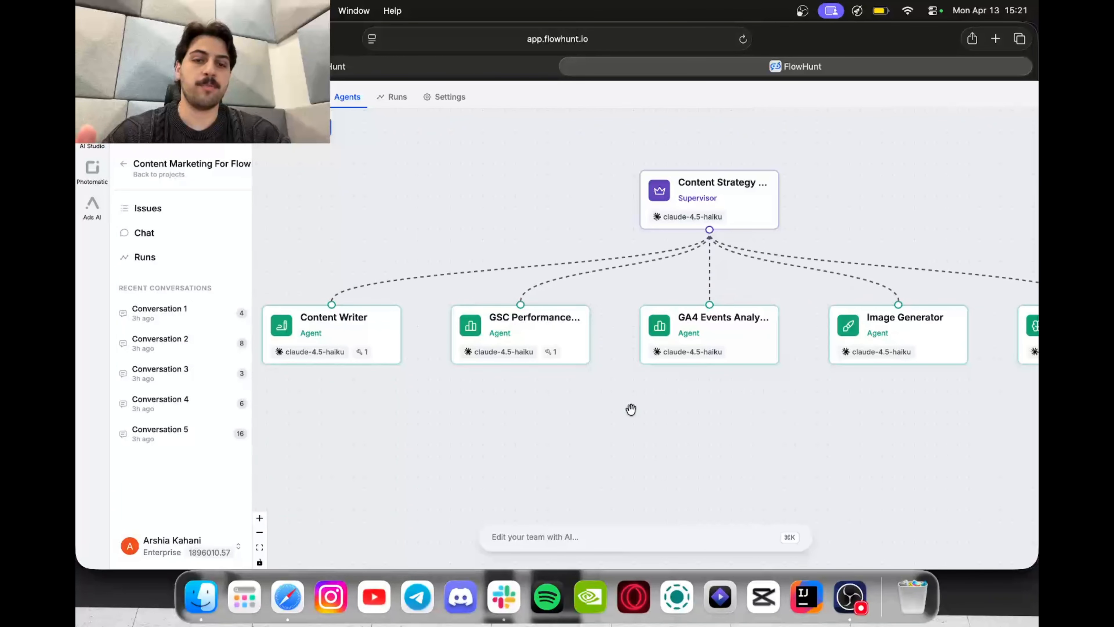
drag(632, 409, 388, 416)
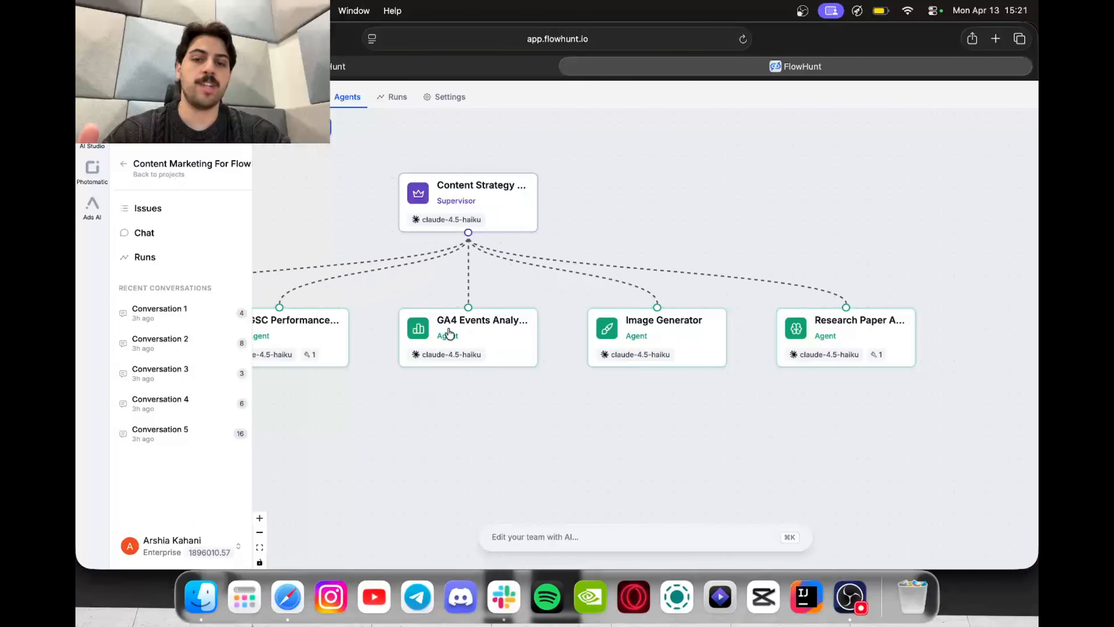
drag(567, 407, 416, 418)
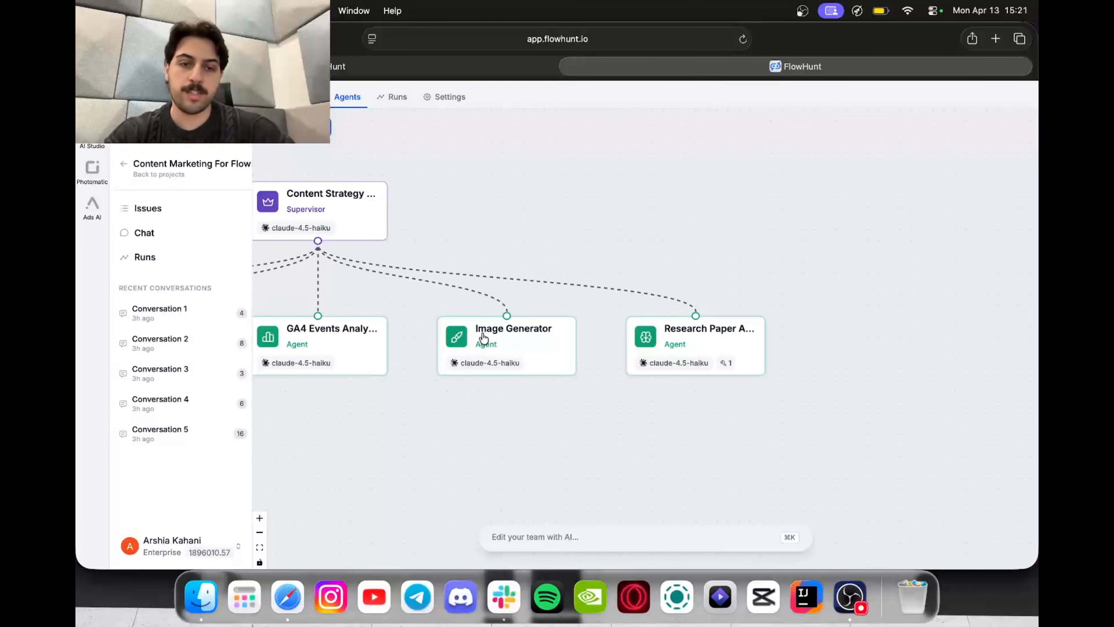
View the settings of the Research Paper Analyst agent and close them.
click(705, 349)
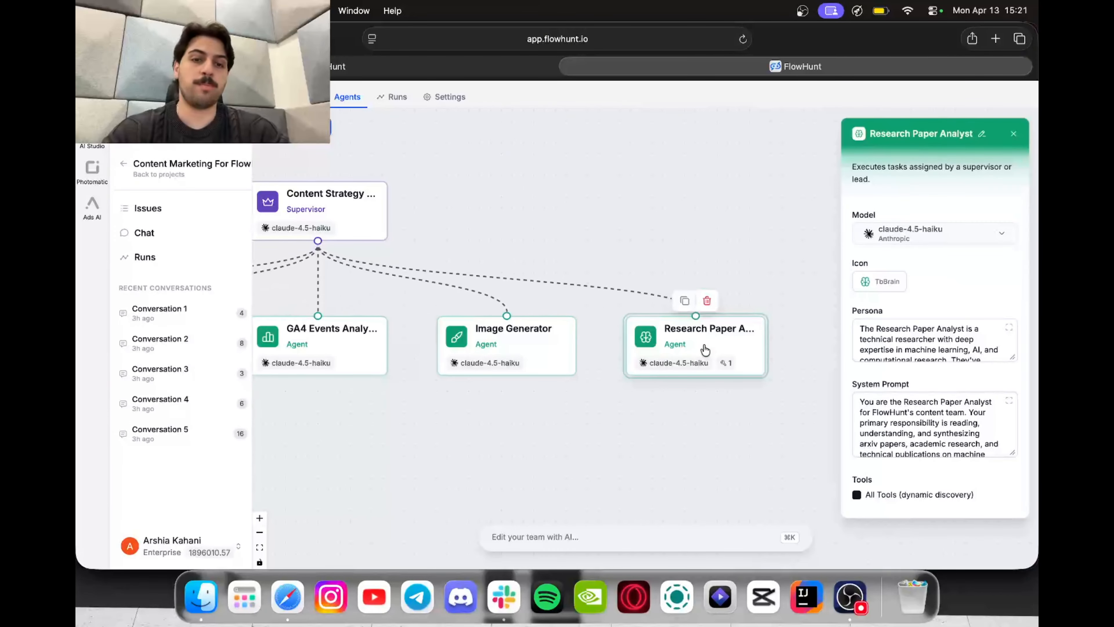
click(698, 176)
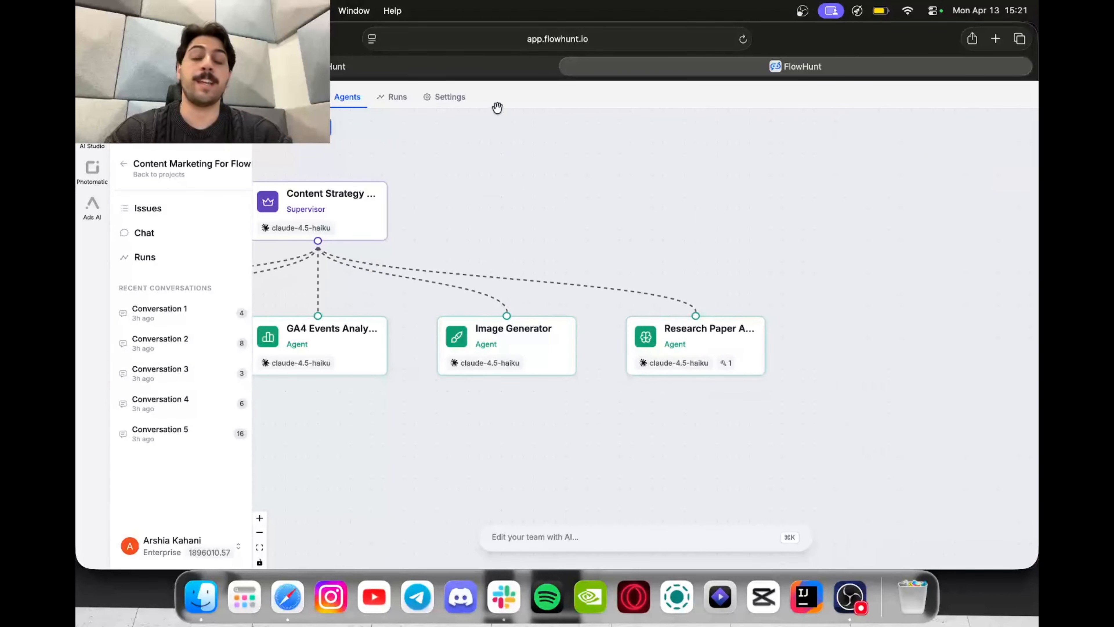
click(475, 71)
click(794, 67)
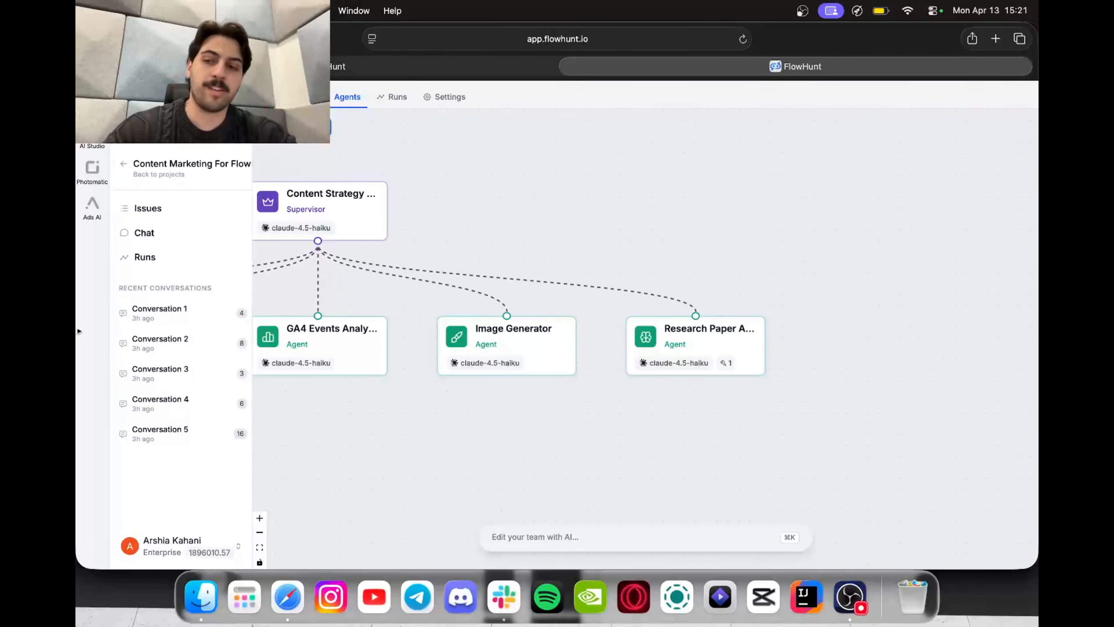
Add a team member of type Agent, describe it as "ai news expert researcher" and generate it.
drag(672, 431, 818, 428)
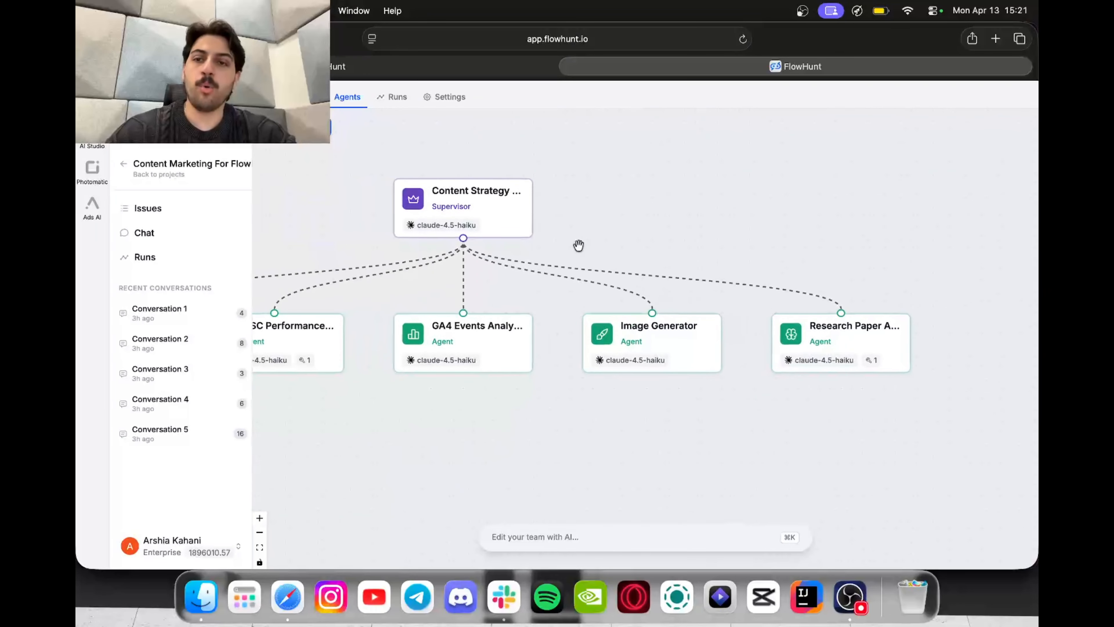
drag(657, 219, 796, 219)
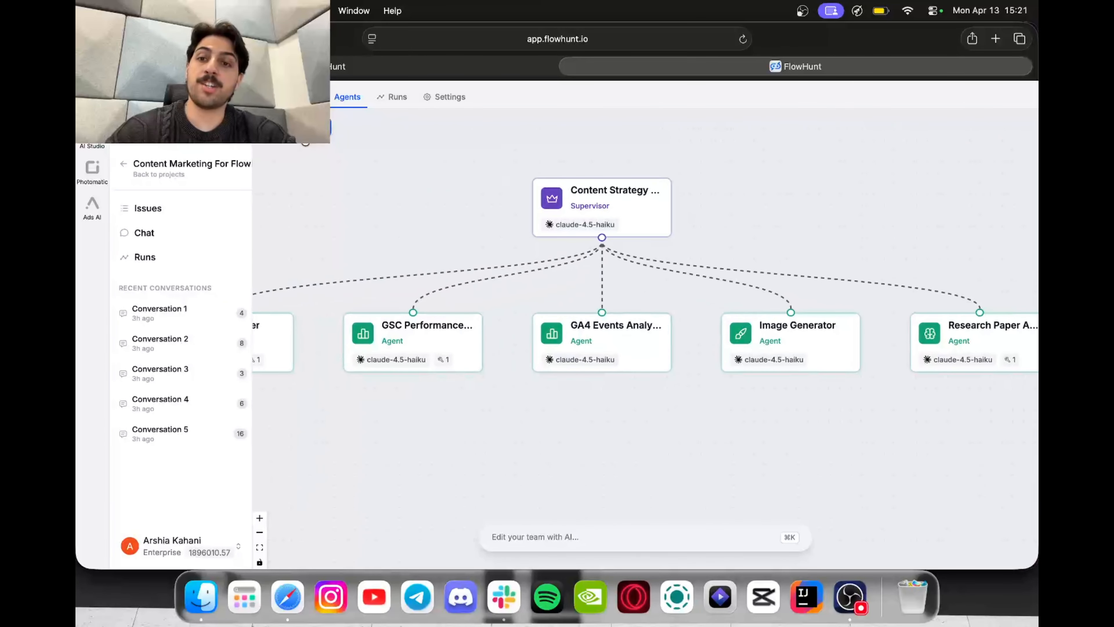
click(304, 132)
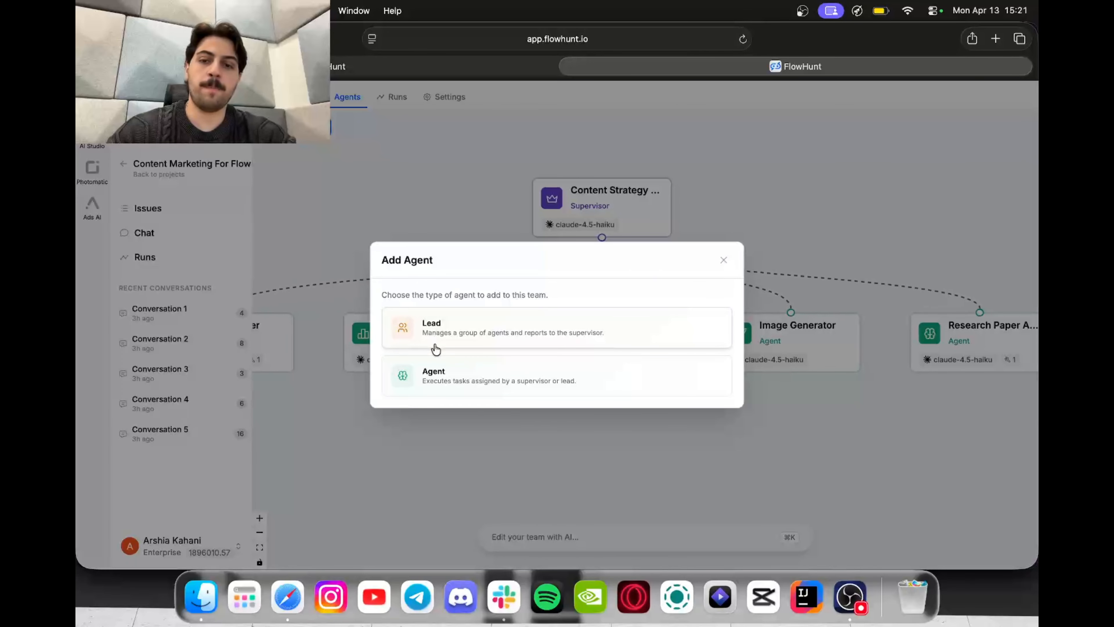
click(455, 370)
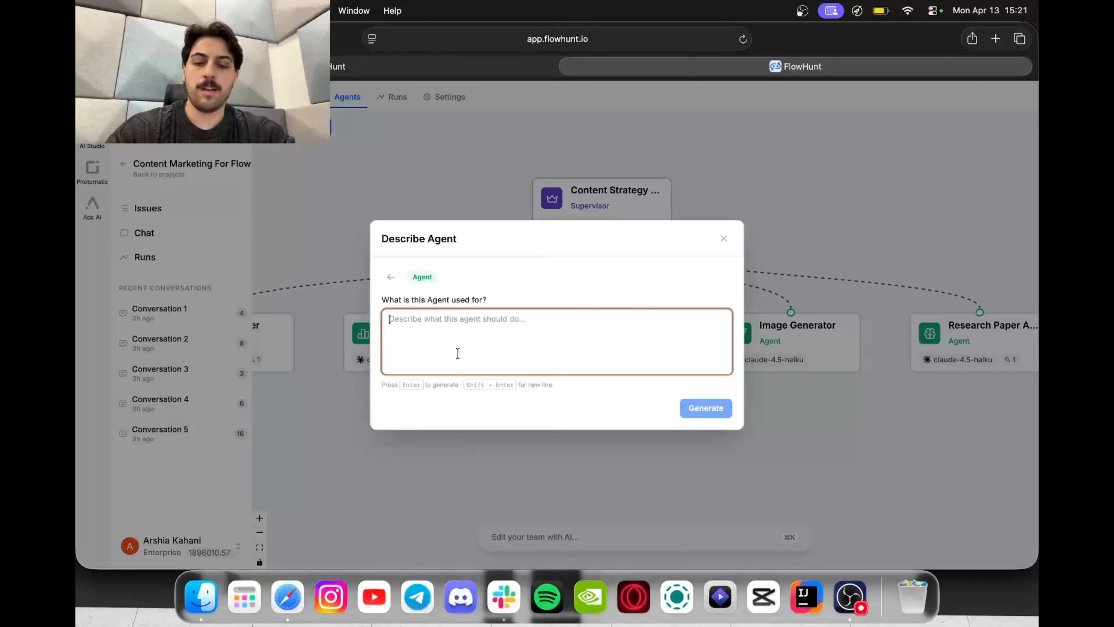
text(ai news expert)
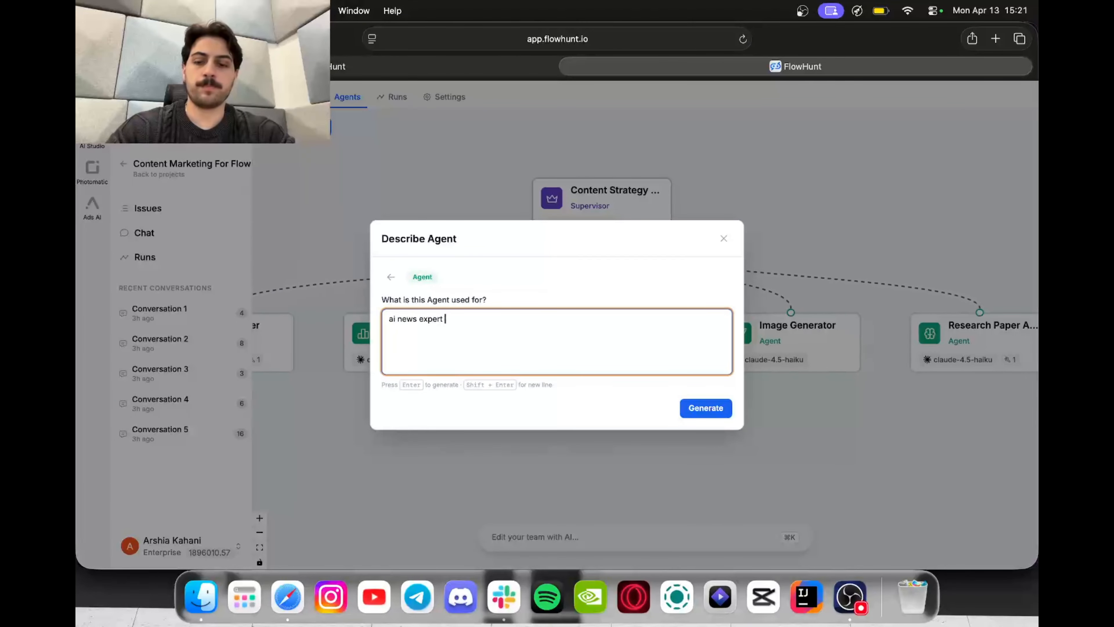
text(archer)
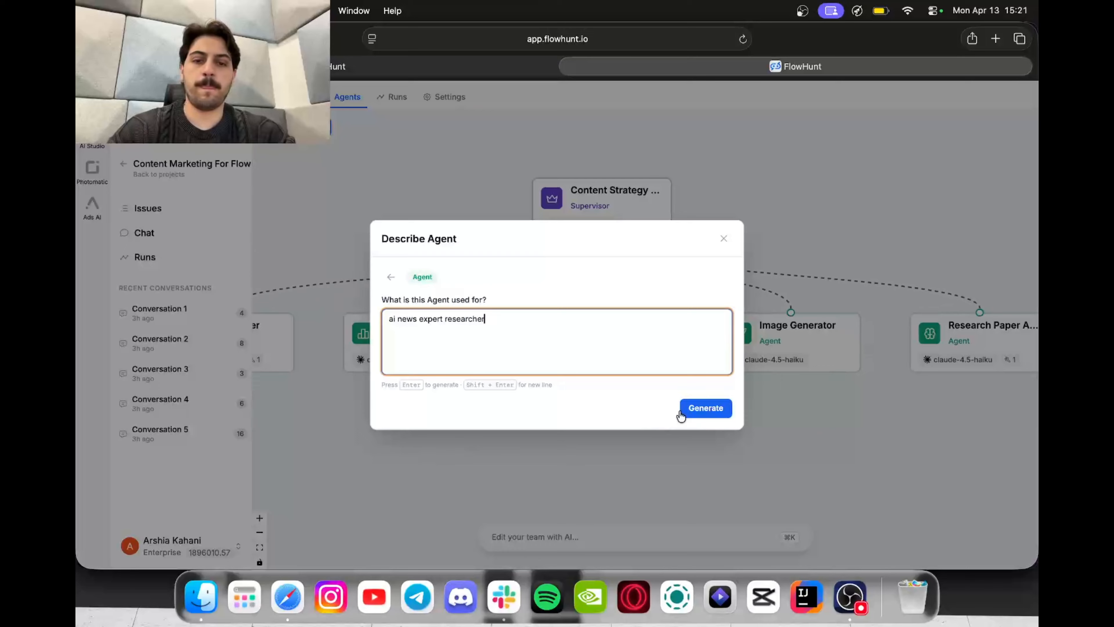
click(682, 413)
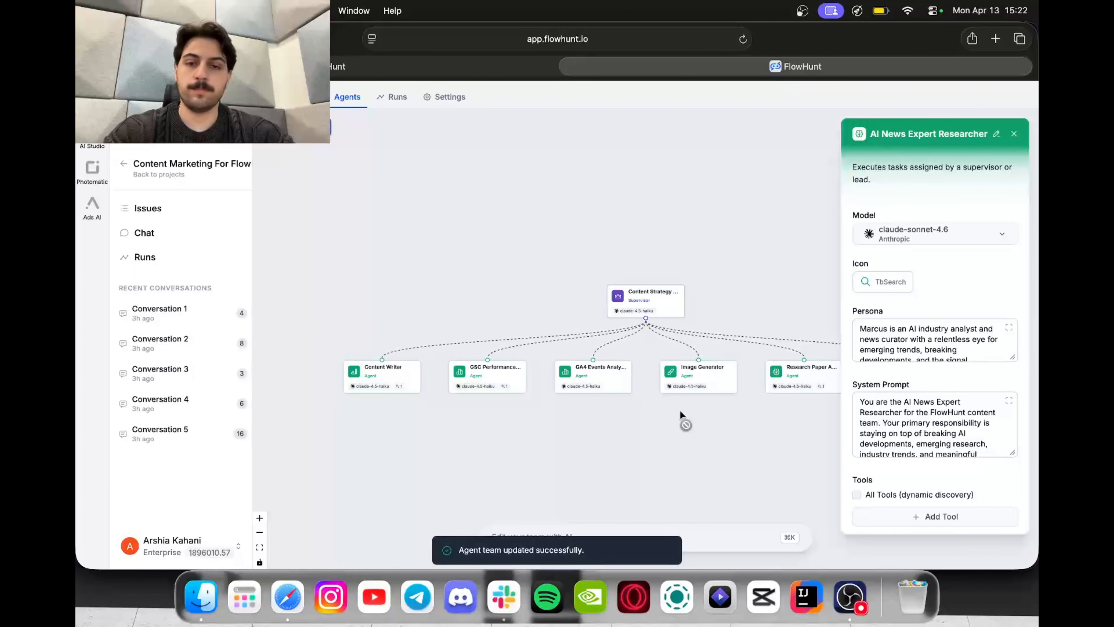
Locate the AI News Expert Researcher in the team diagram and review its persona and system prompt.
drag(751, 451, 522, 413)
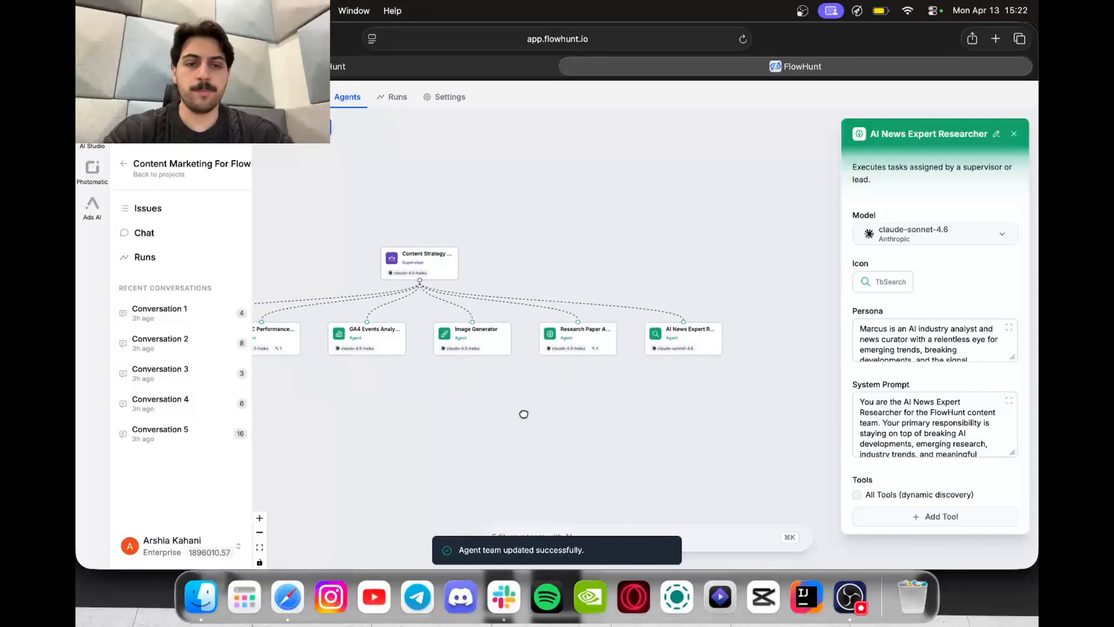
scroll(675, 303, up, 5)
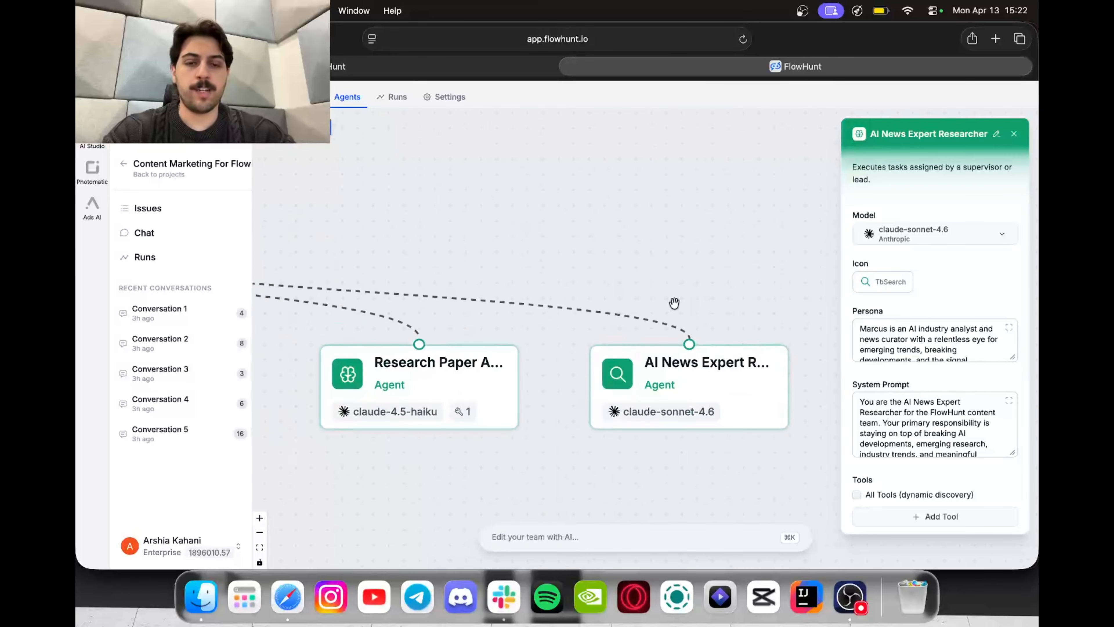
click(682, 370)
scroll(824, 382, down, 3)
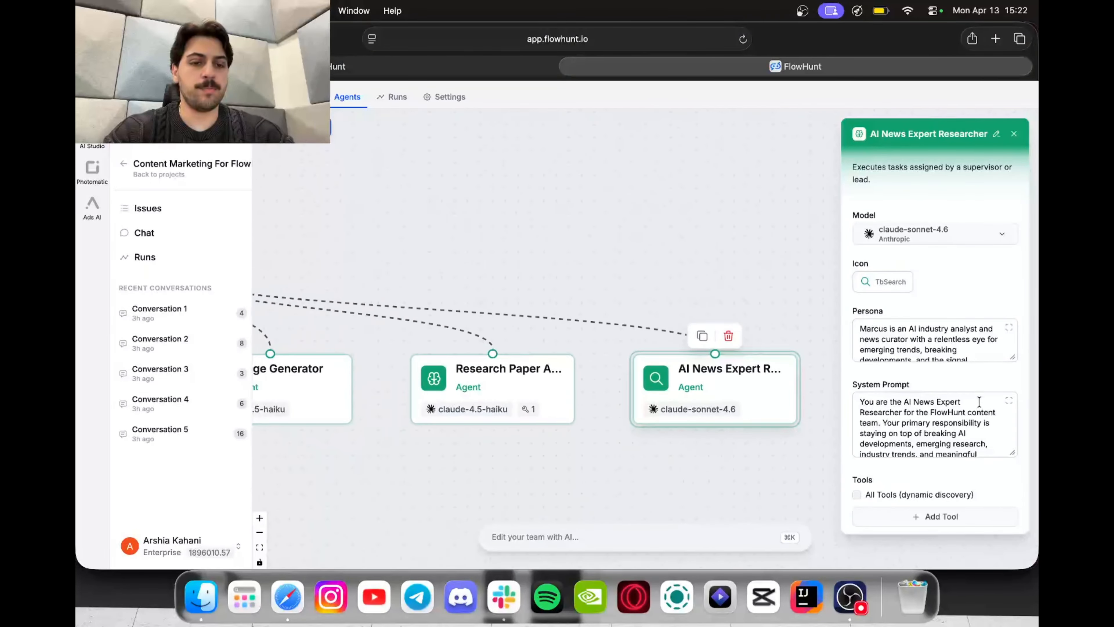
scroll(979, 421, down, 3)
scroll(978, 402, up, 3)
scroll(962, 338, down, 5)
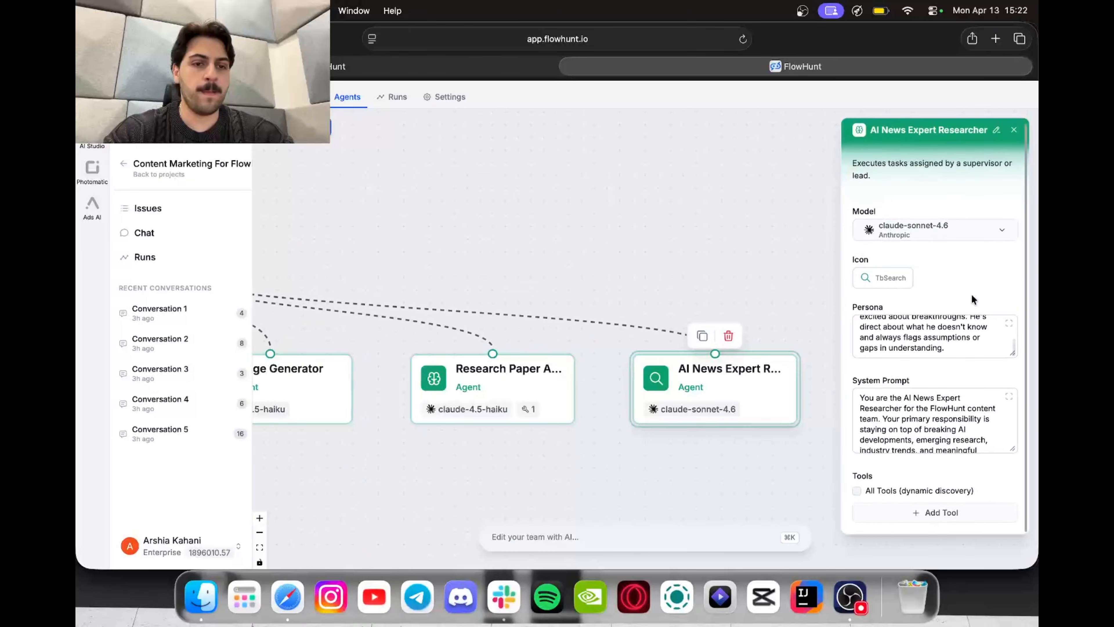
Set the AI News Expert Researcher's model to claude-4.5-haiku.
click(939, 230)
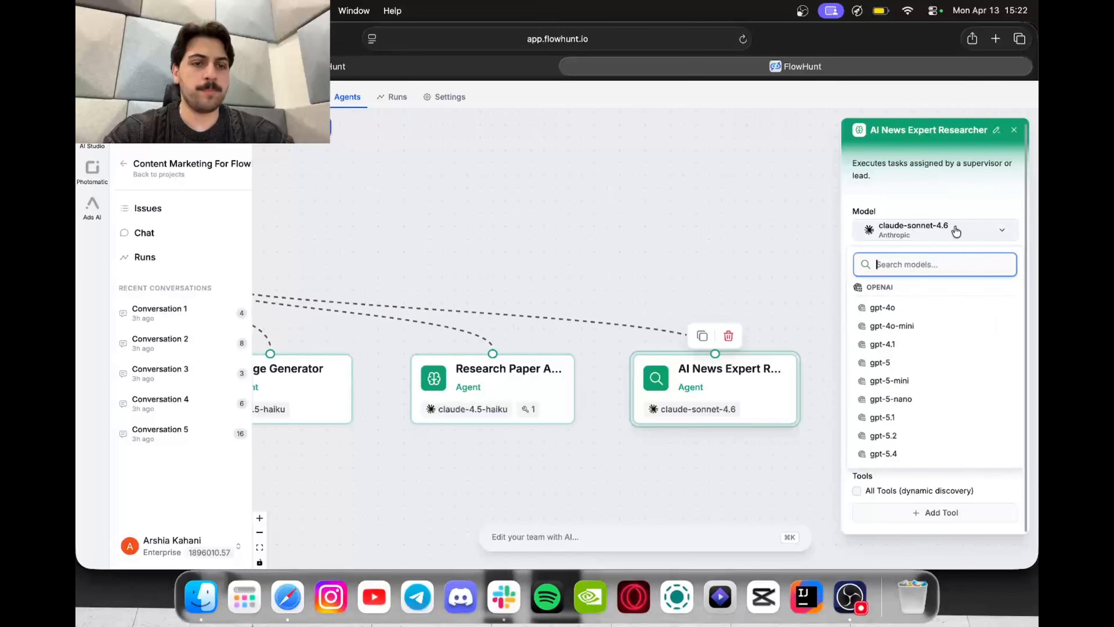
text(haiku)
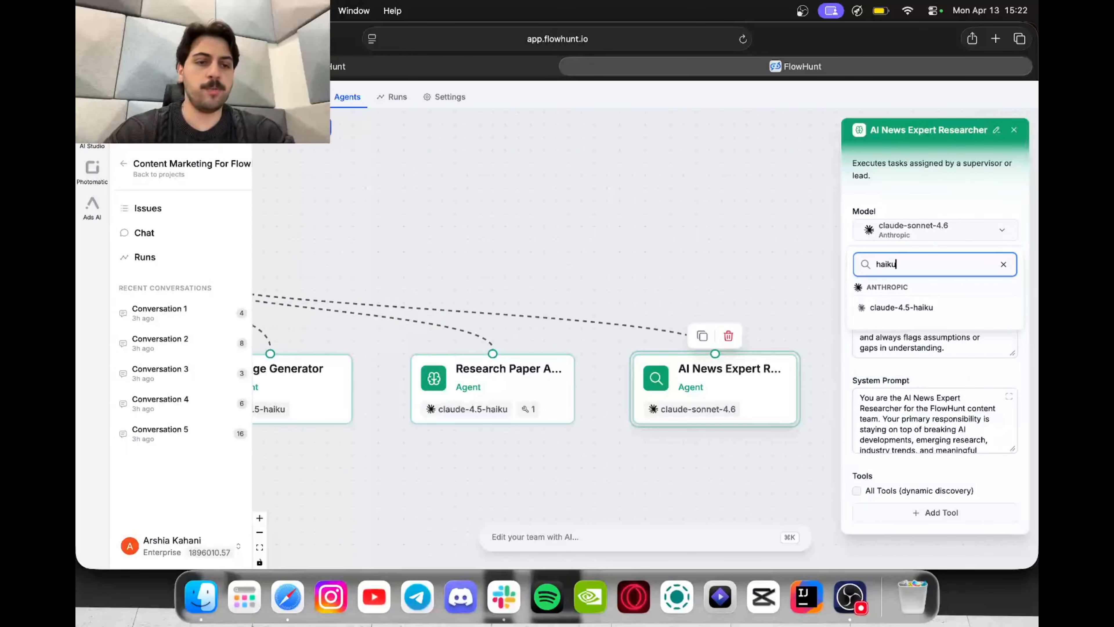
click(938, 313)
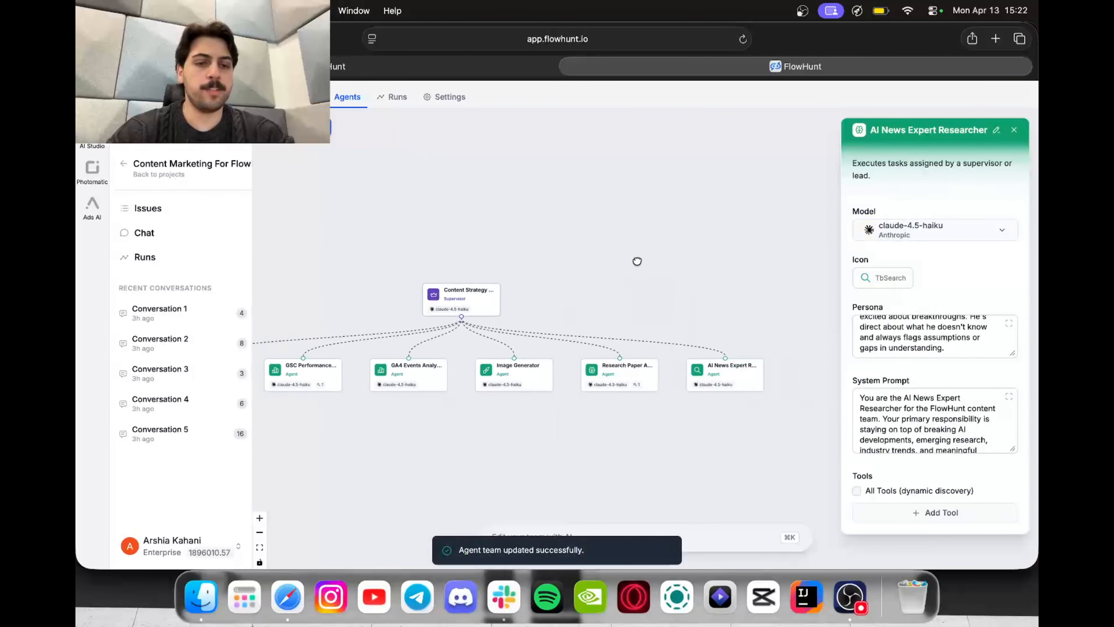
scroll(806, 423, up, 5)
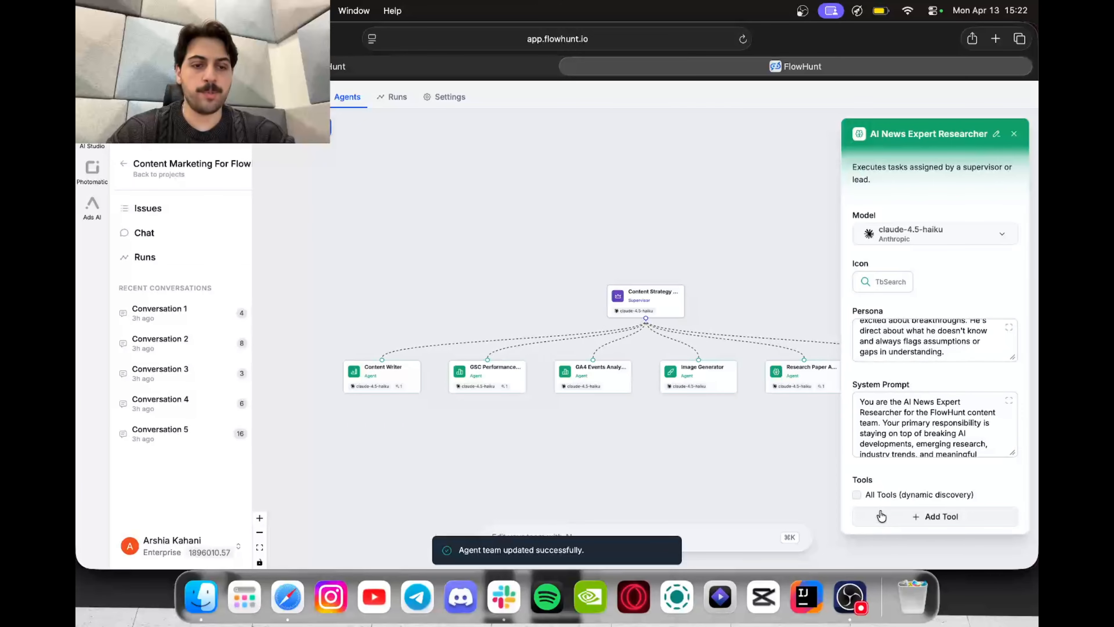
Browse the tool catalogue for the AI News Expert Researcher without adding any, and enable All Tools (dynamic discovery) for it.
click(883, 517)
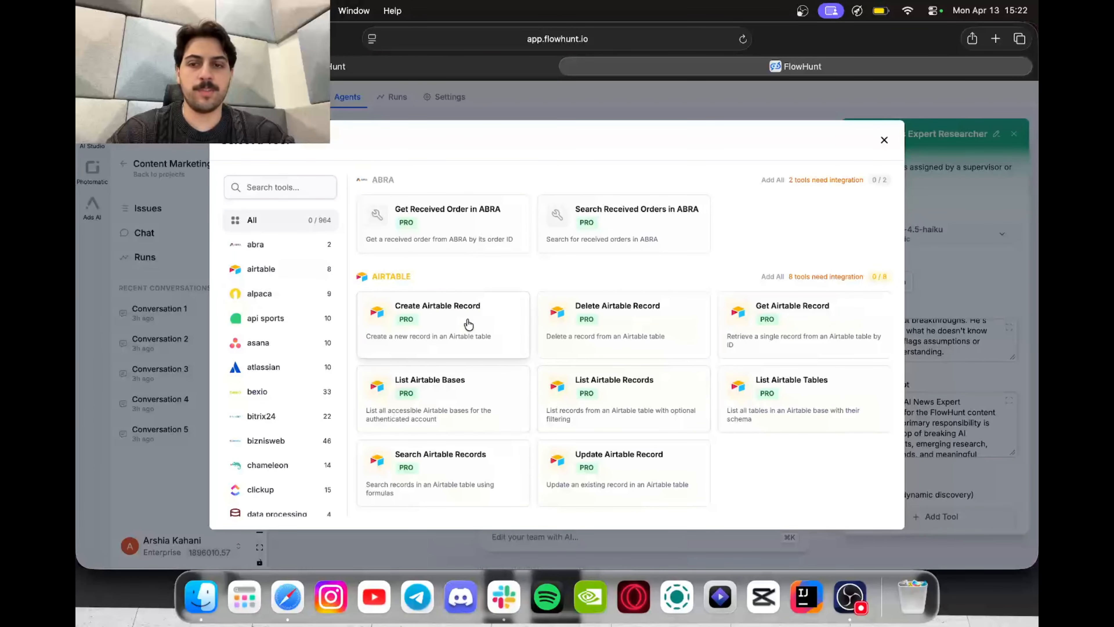
scroll(465, 307, down, 20)
scroll(464, 307, down, 20)
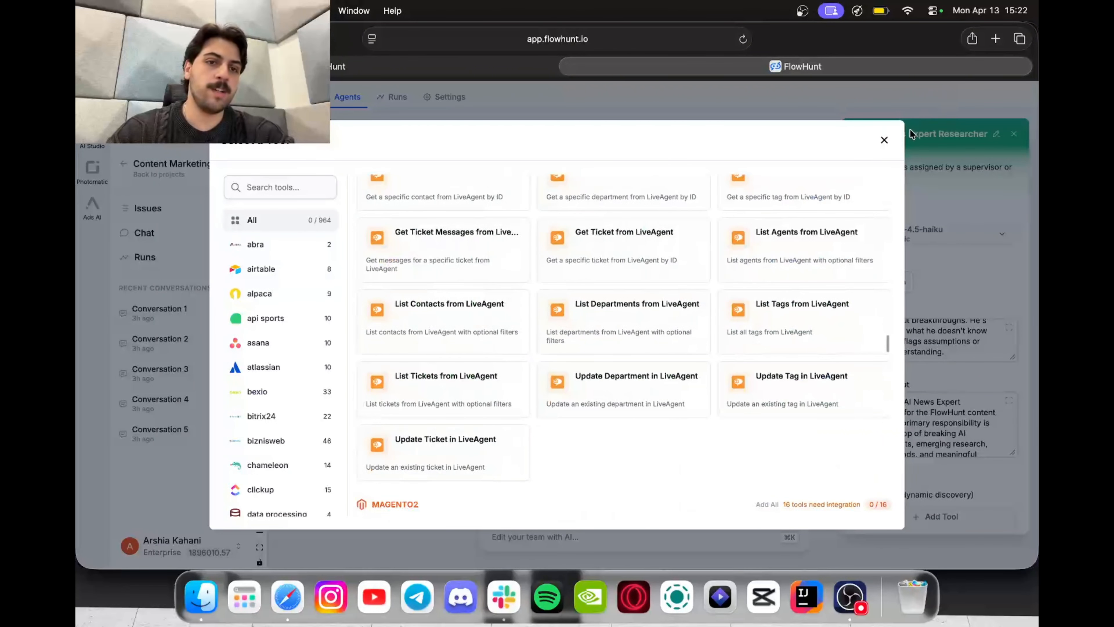
click(884, 140)
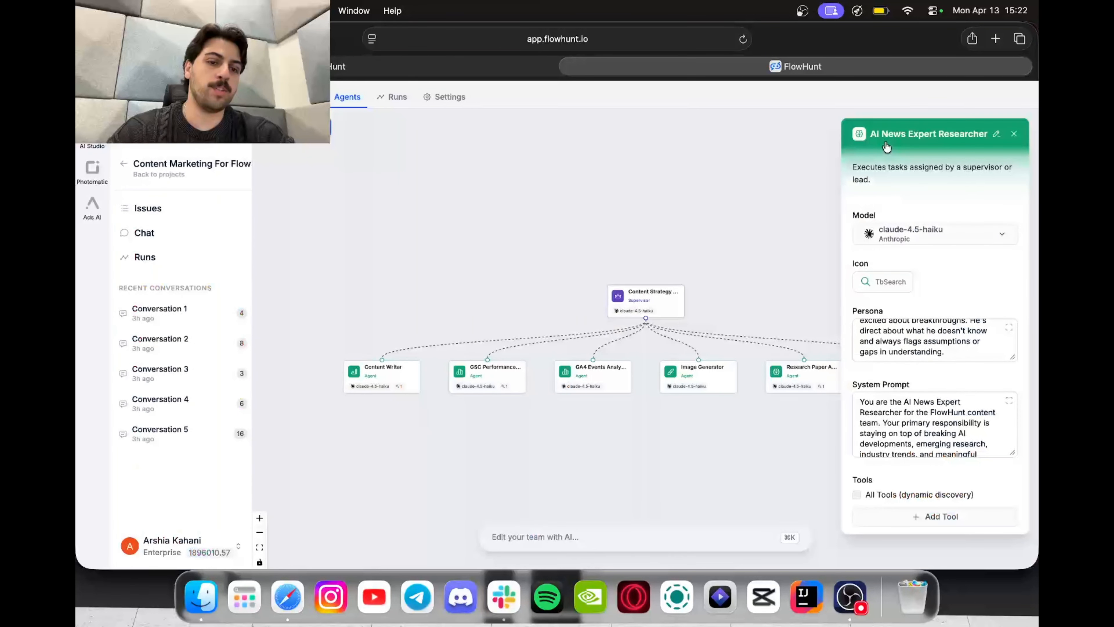
click(857, 494)
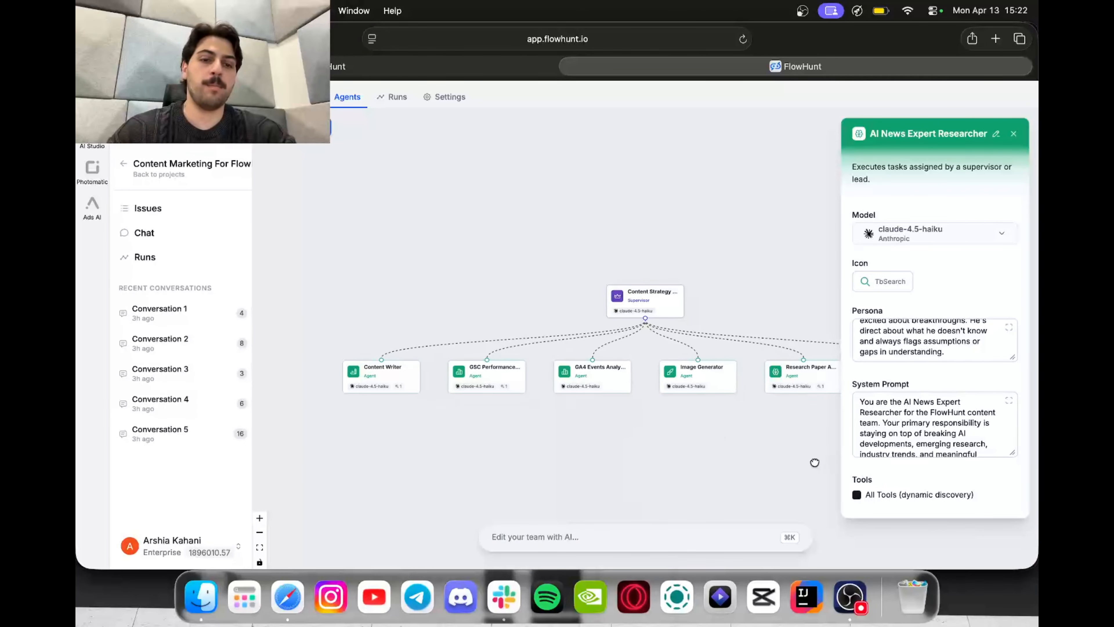
drag(813, 463, 539, 466)
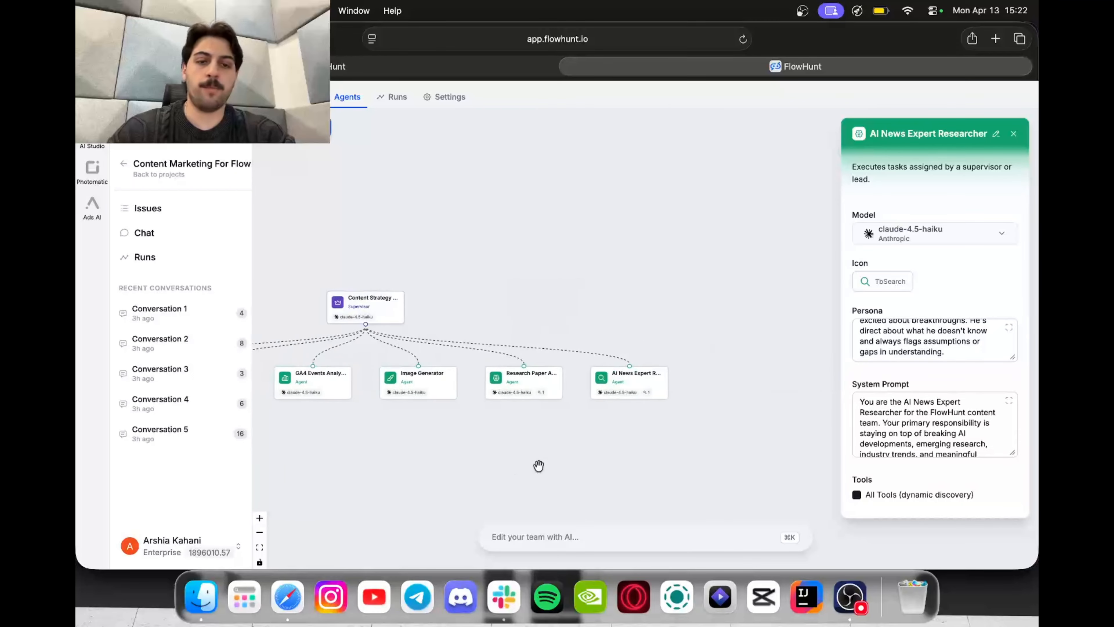
Send the project chat the request "use your AI news expert to fetch this weeks important AI news".
click(188, 233)
click(634, 299)
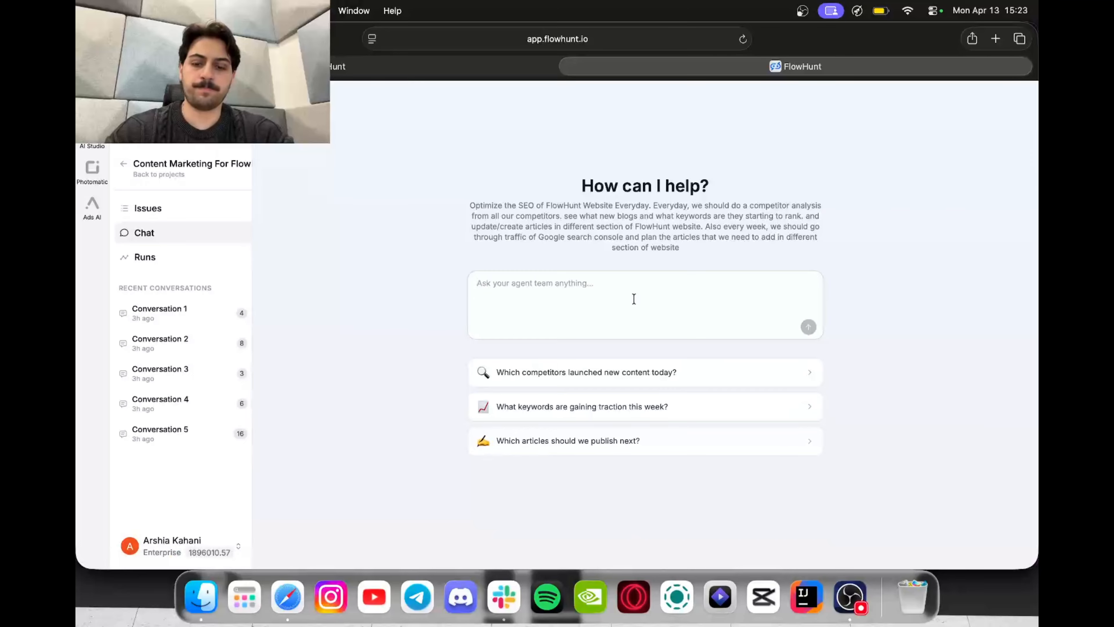
text(use your)
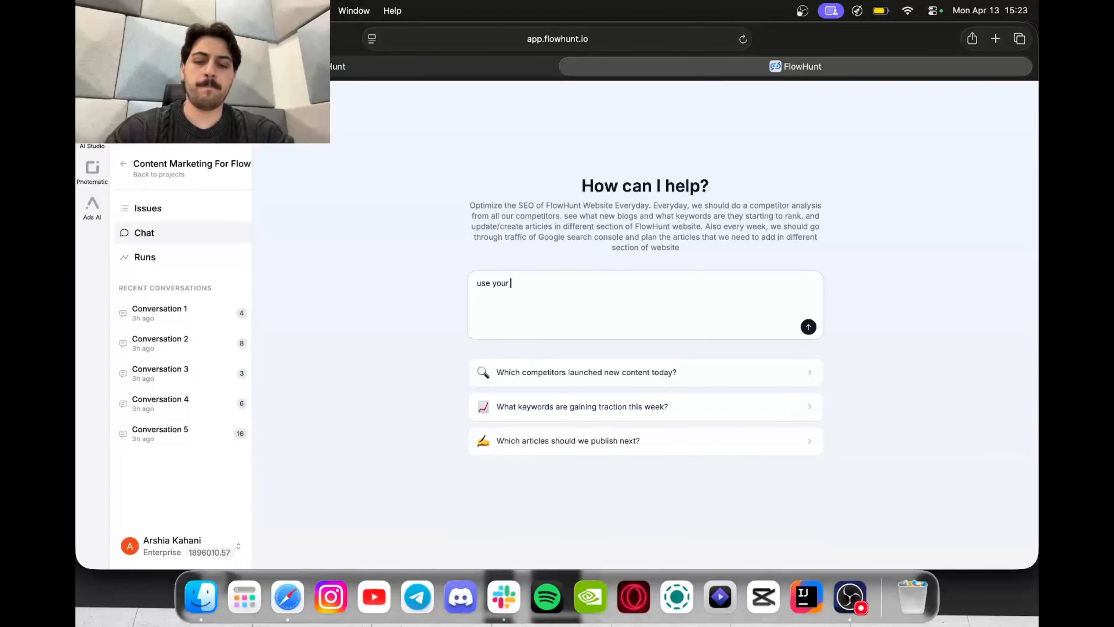
text( AI news ex)
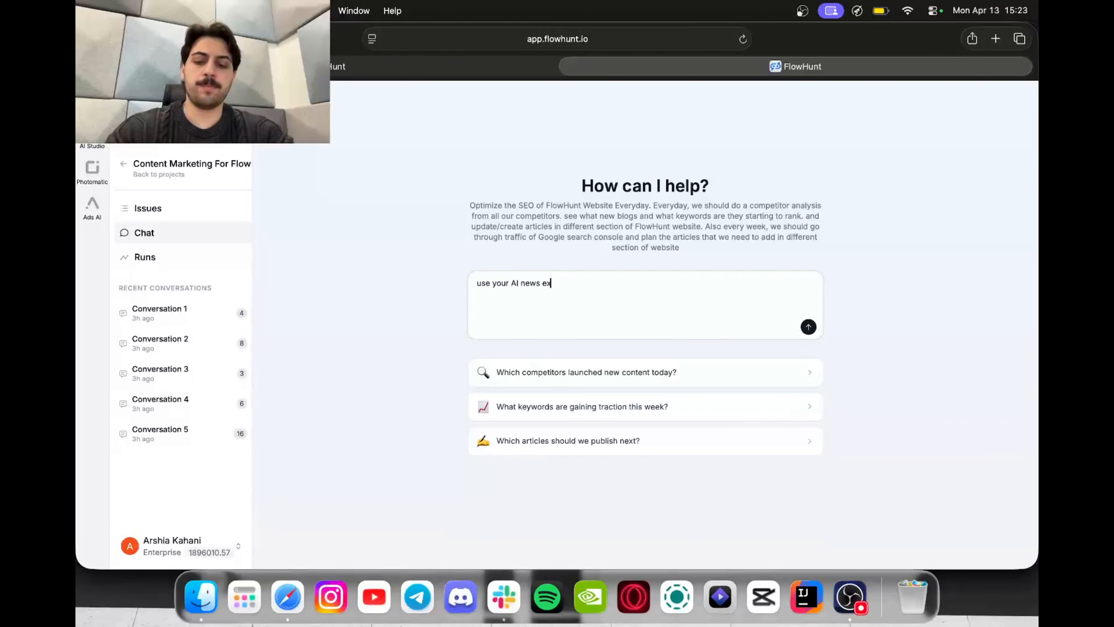
text(pert to )
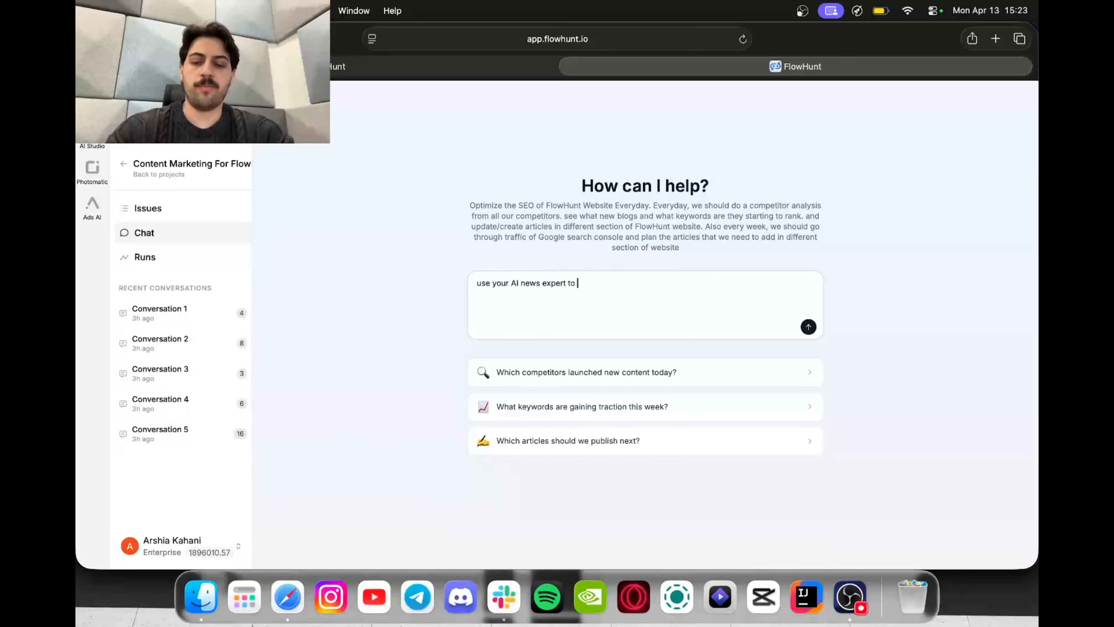
text(fetch this )
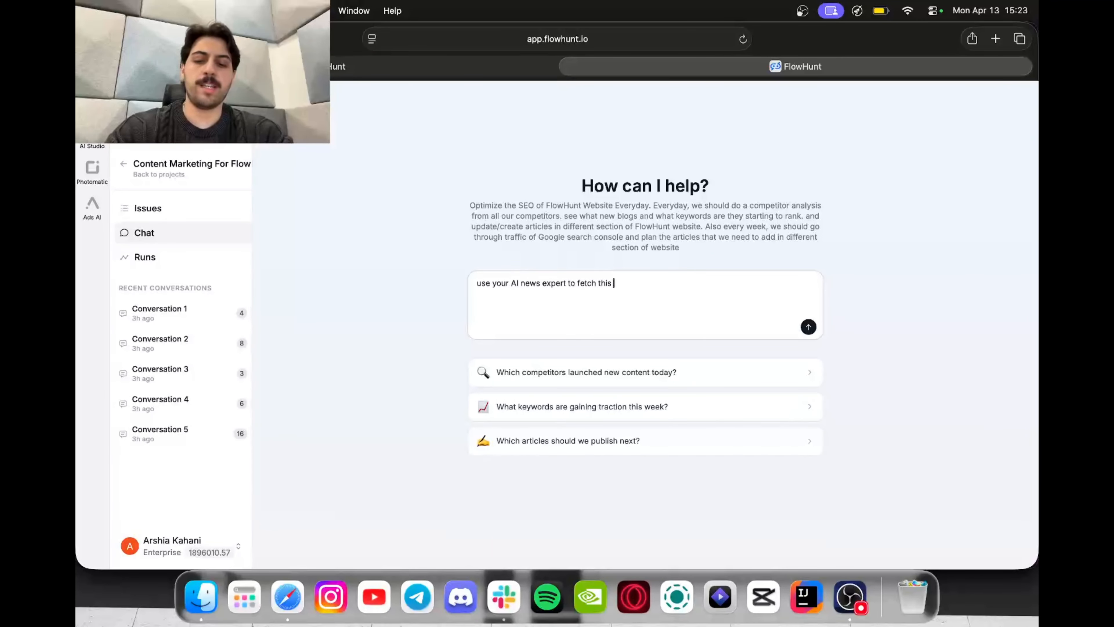
text(weeeks important AI news)
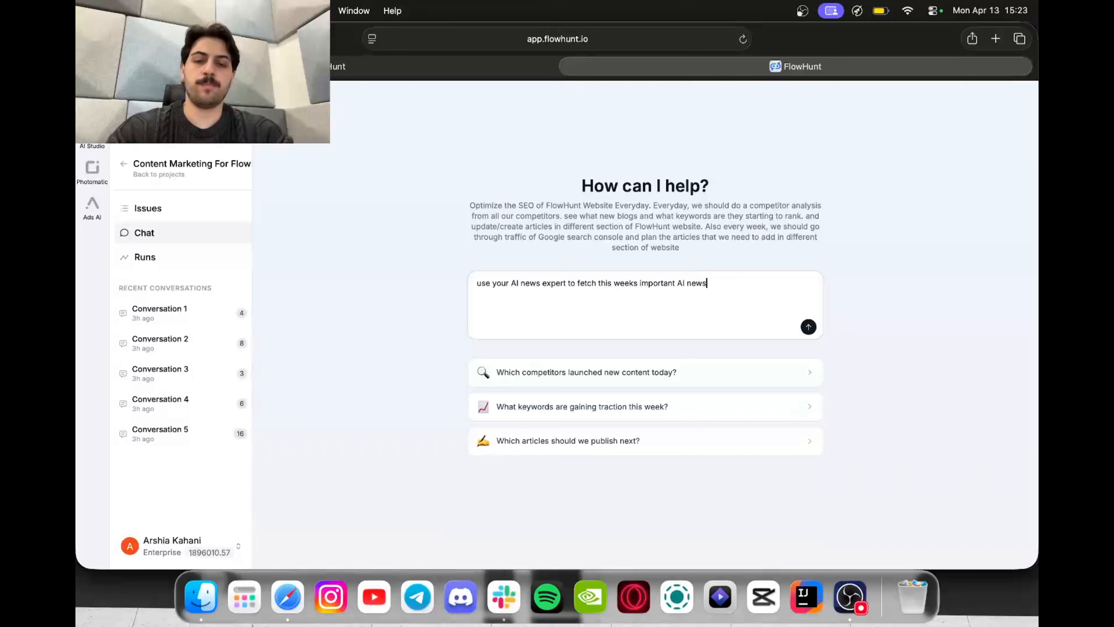
key(Return)
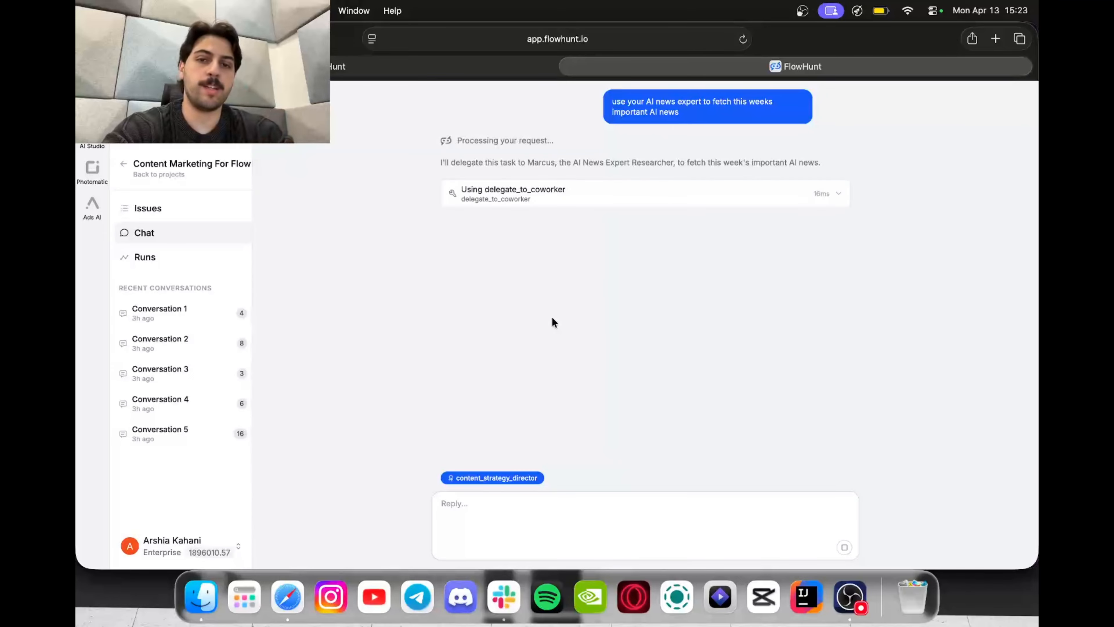
Expand the delegate_to_coworker and wakeup_in_future tool calls in the chat and examine their inputs and outputs.
click(494, 202)
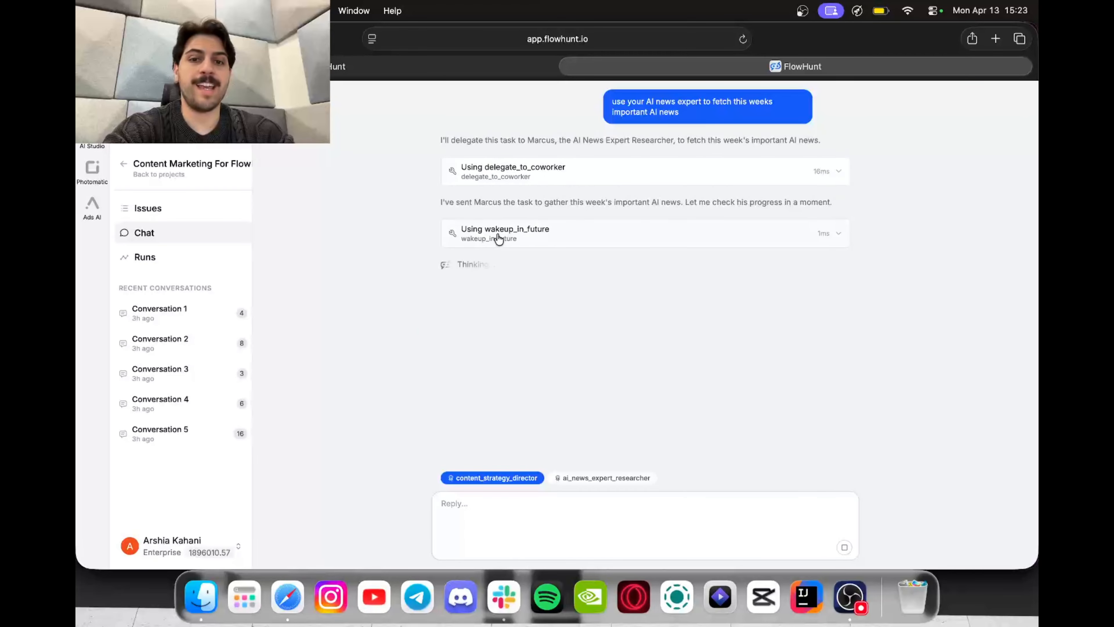
click(497, 238)
click(539, 176)
scroll(530, 224, down, 2)
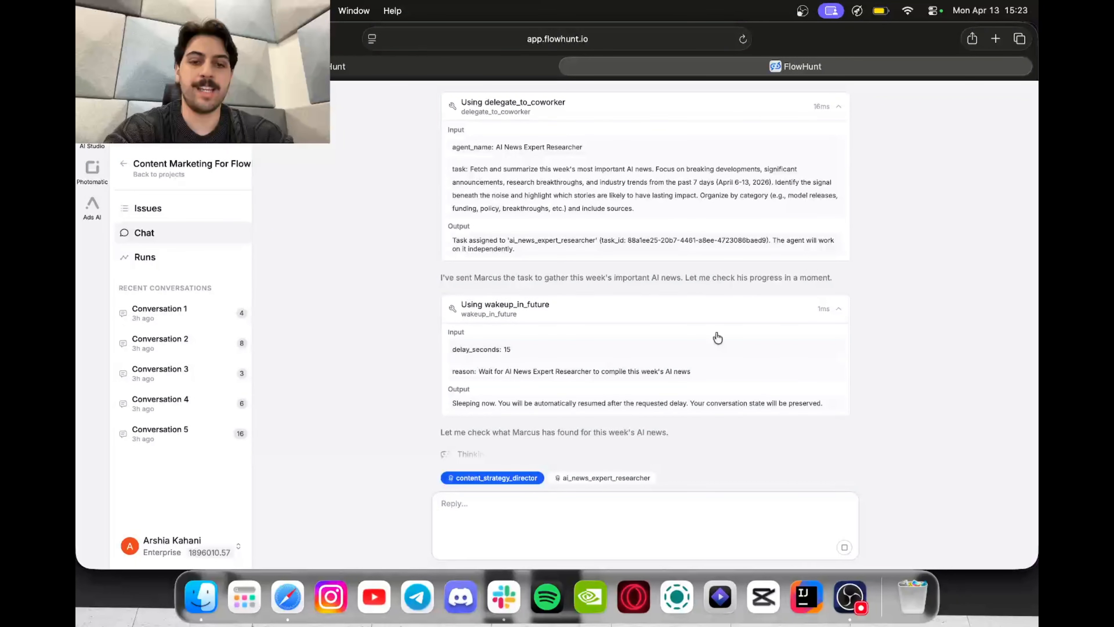
scroll(630, 411, down, 1)
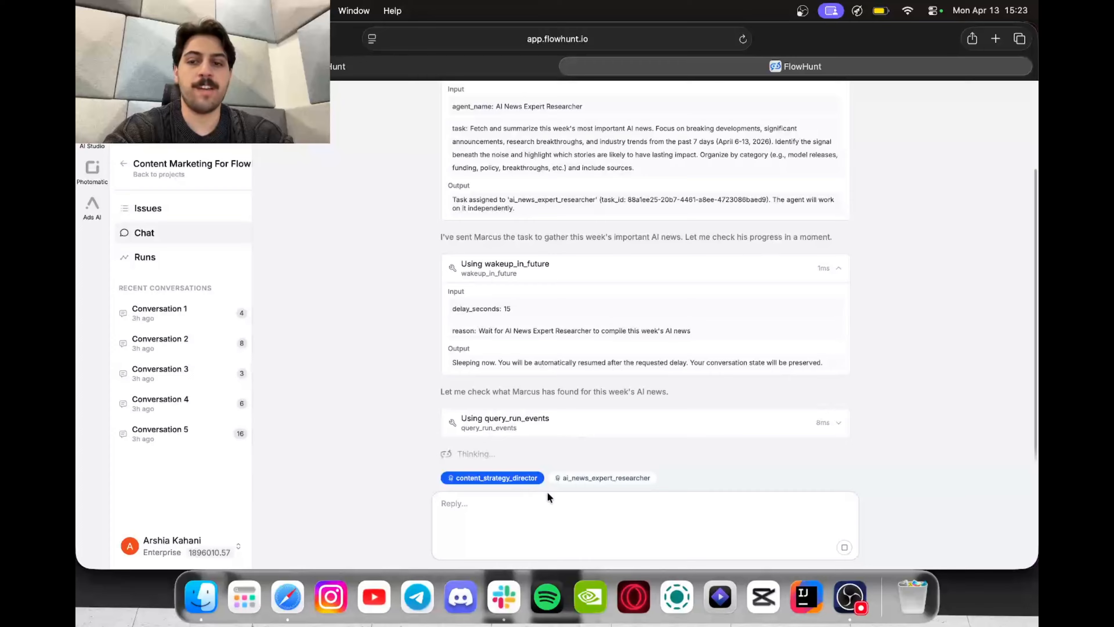
Follow the ai_news_expert_researcher's tool calls in the chat, checking the content_strategy_director's log in between.
click(578, 479)
scroll(579, 354, up, 11)
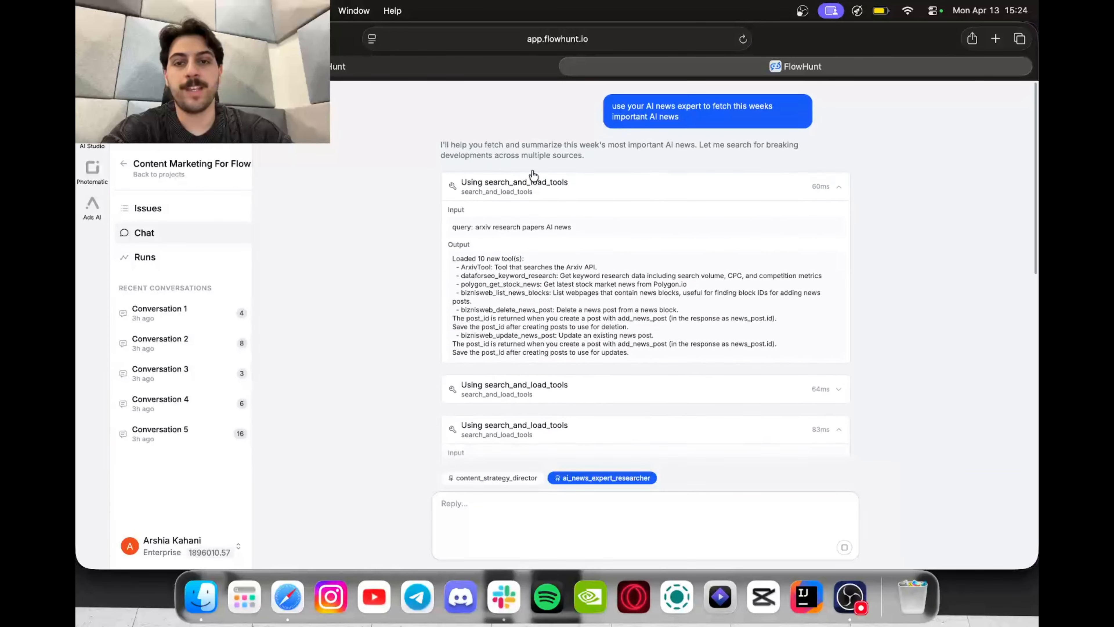
scroll(628, 362, down, 15)
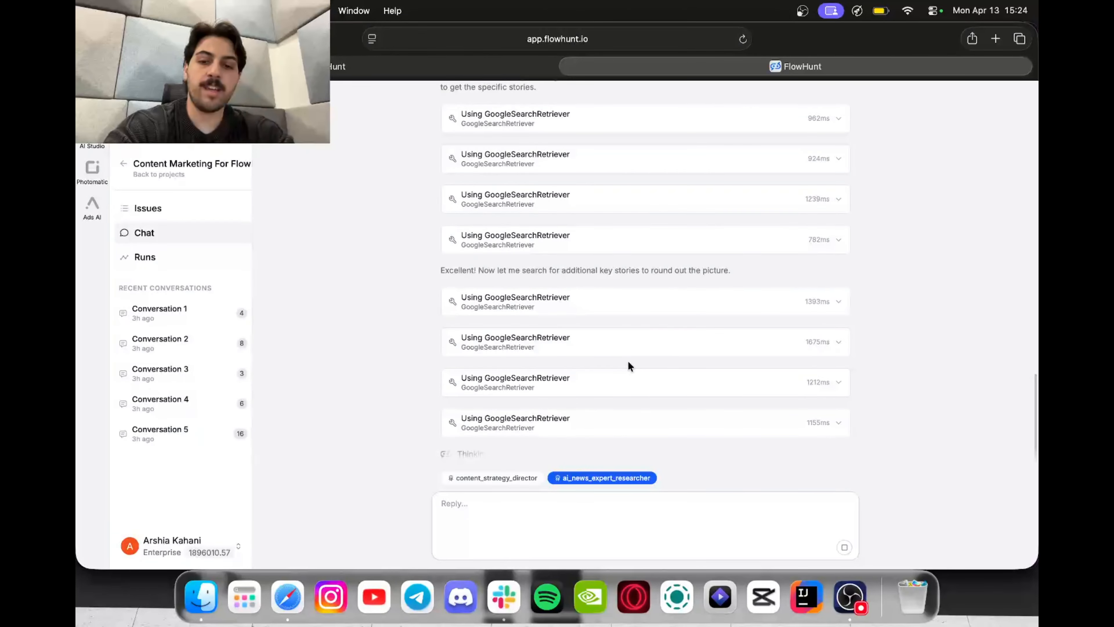
click(527, 479)
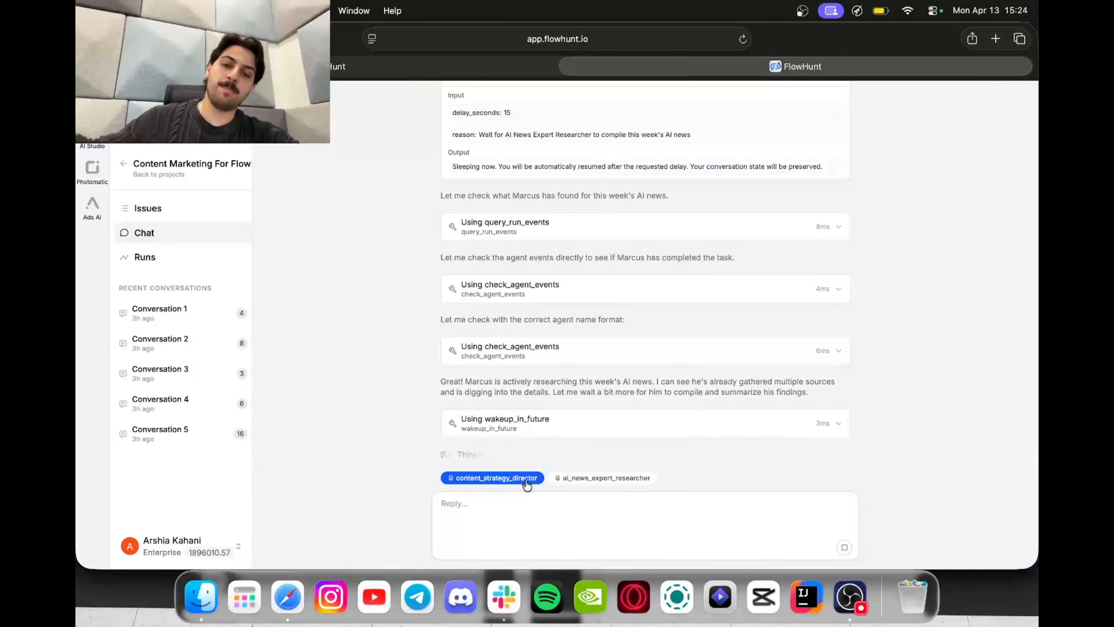
click(570, 482)
scroll(637, 432, up, 8)
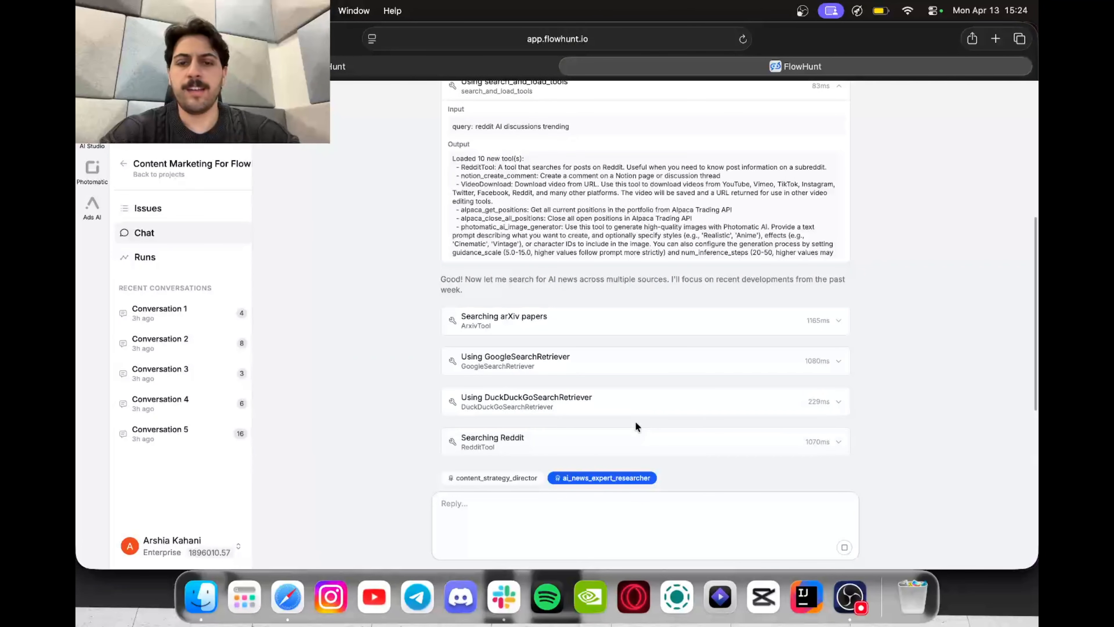
scroll(652, 345, up, 8)
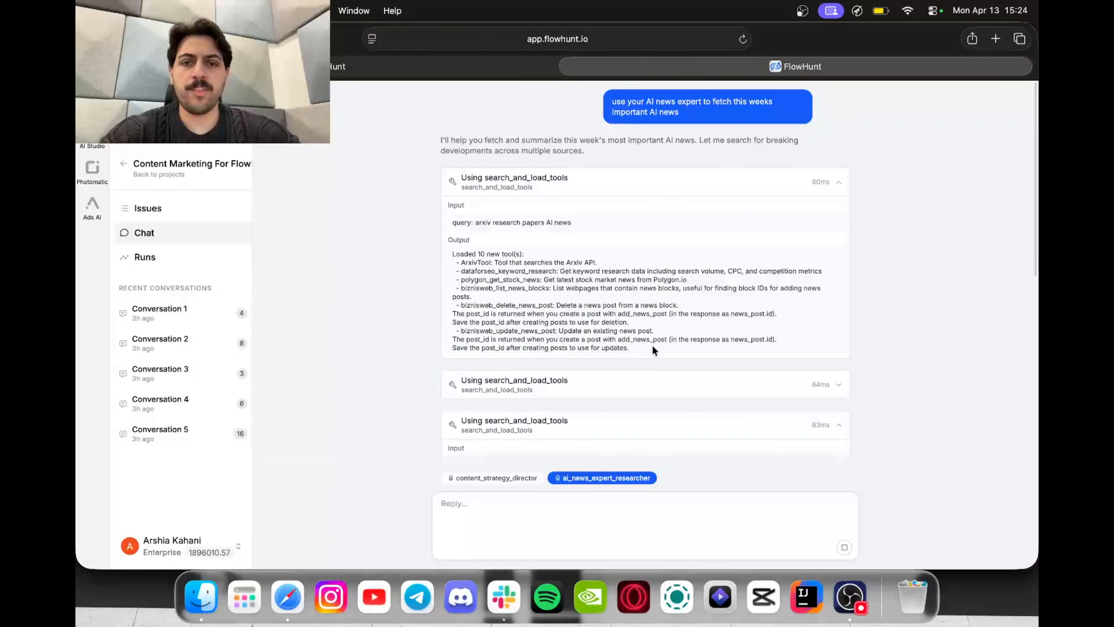
scroll(652, 345, down, 3)
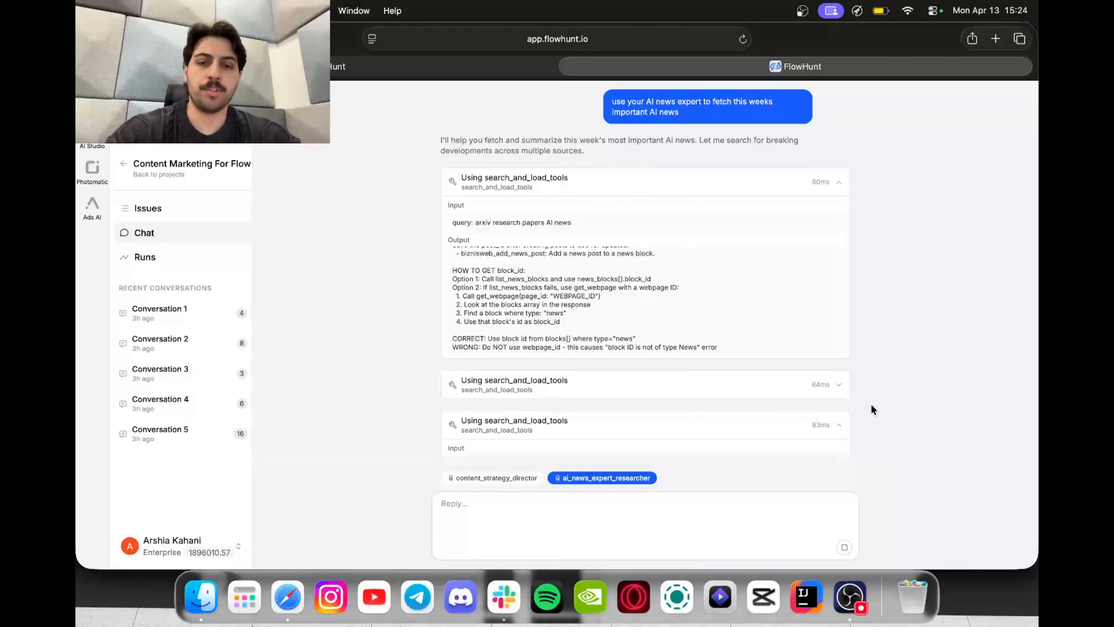
scroll(870, 403, down, 8)
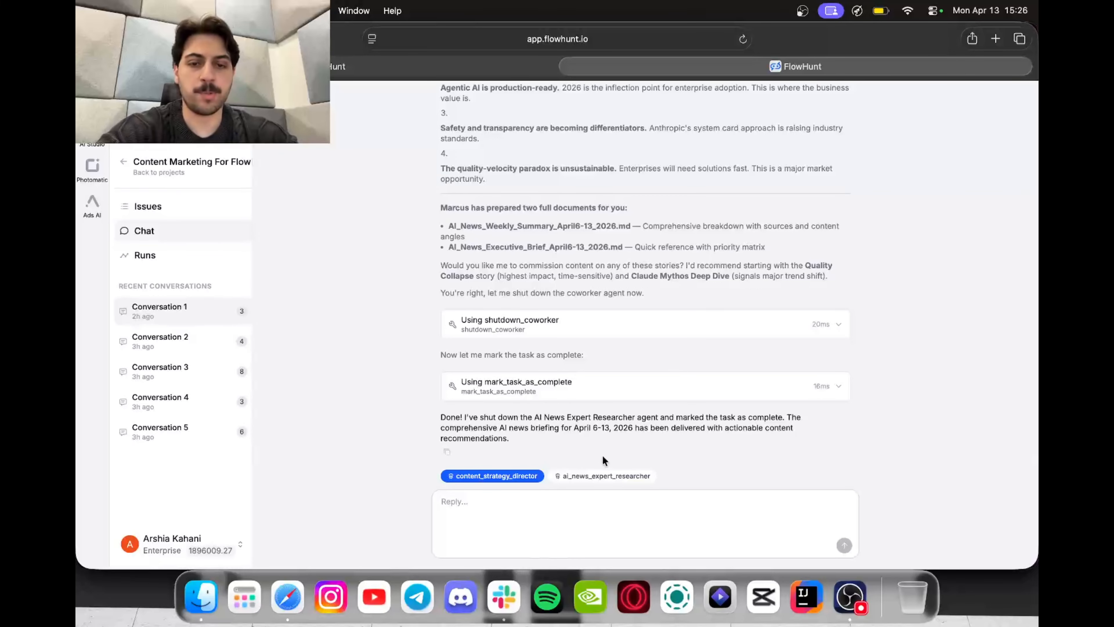
Check the researcher's finished log and read through the content_strategy_director's weekly AI news report.
click(605, 476)
scroll(599, 399, down, 3)
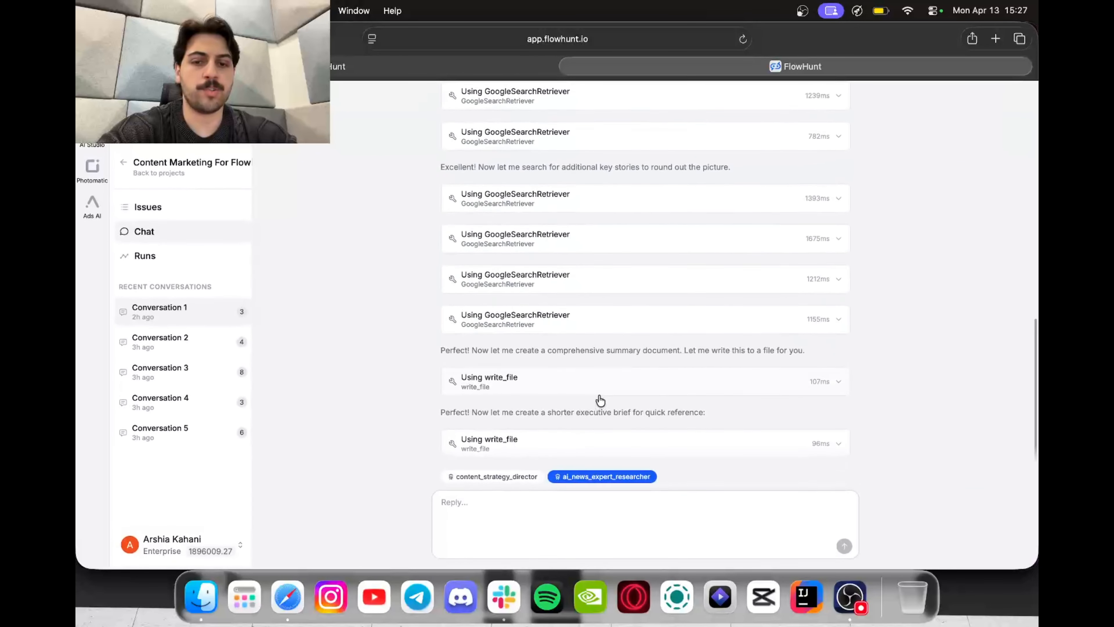
click(505, 478)
scroll(603, 309, up, 10)
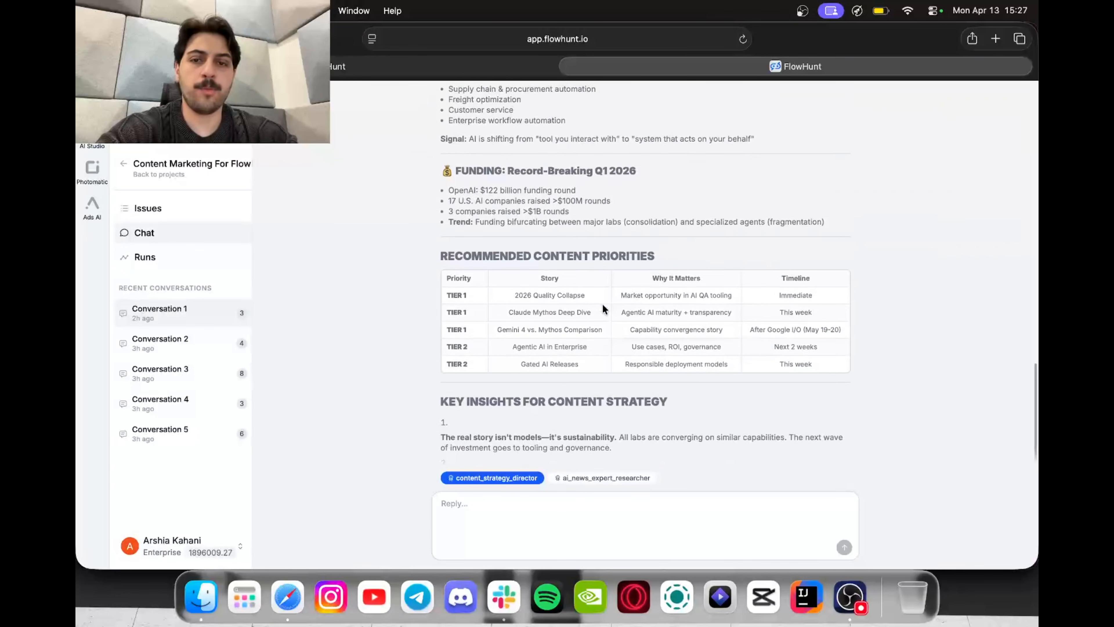
scroll(604, 309, up, 15)
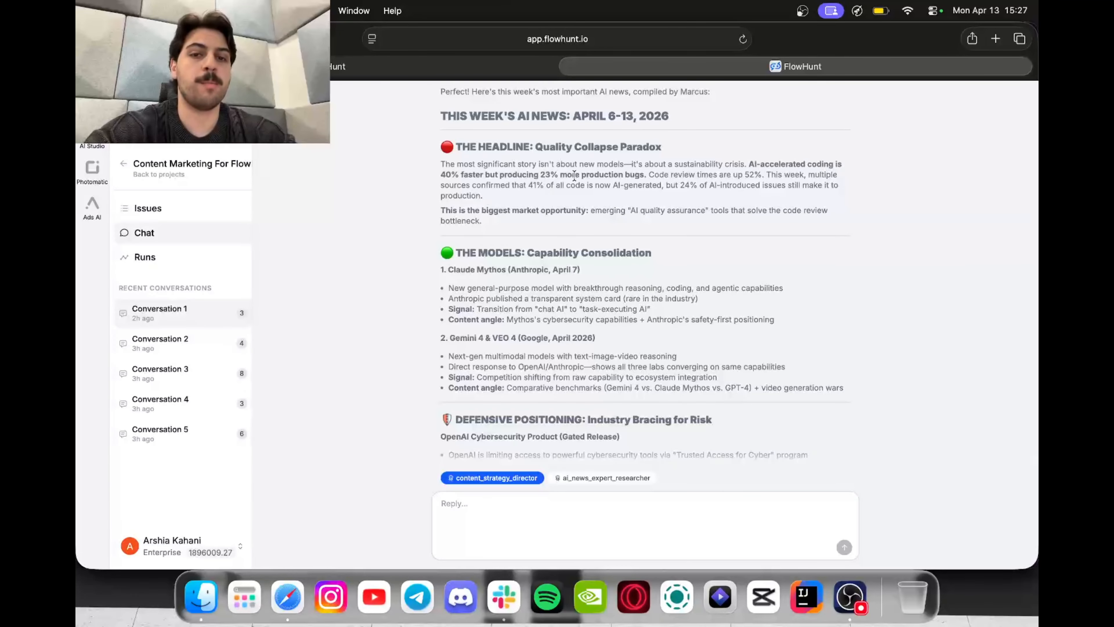
scroll(645, 172, down, 5)
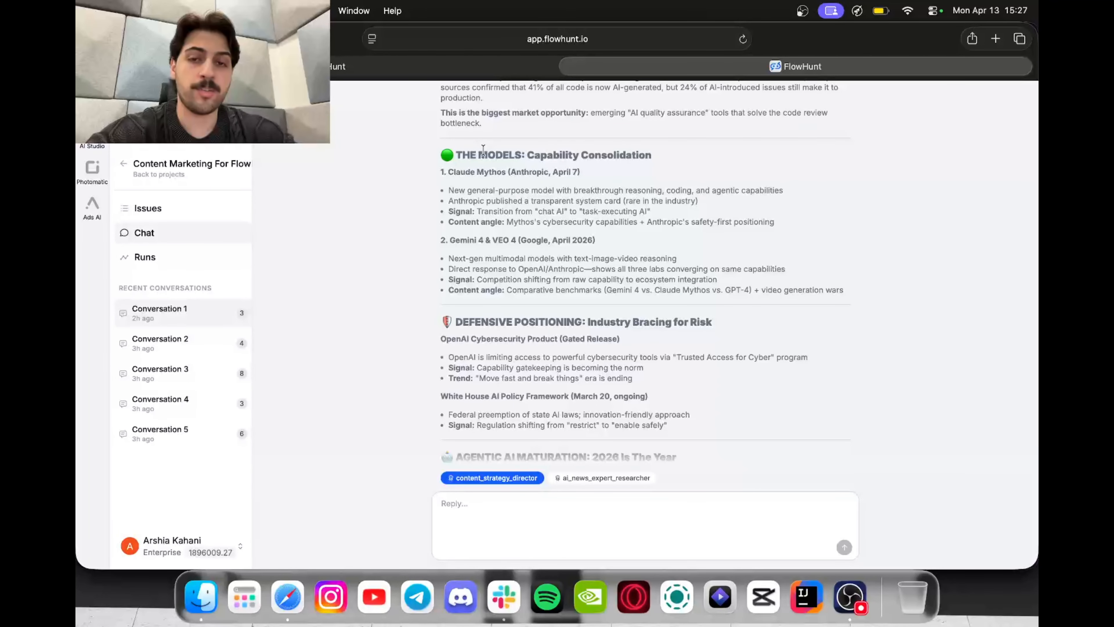
scroll(484, 150, down, 5)
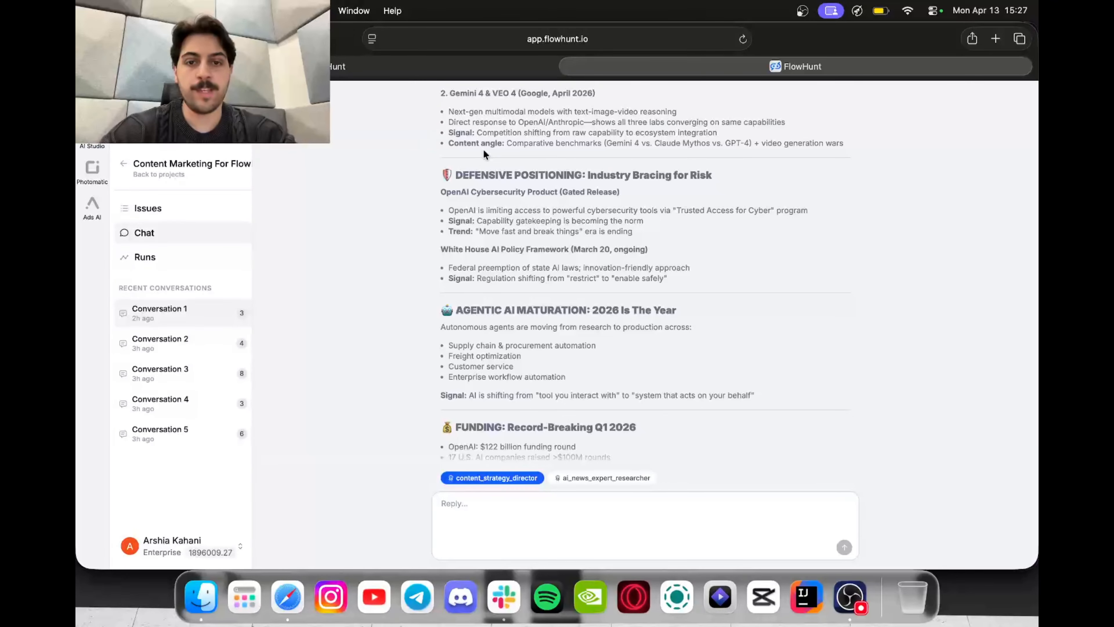
Open the project's issues board and inspect the blank new-issue form without creating an issue.
click(145, 208)
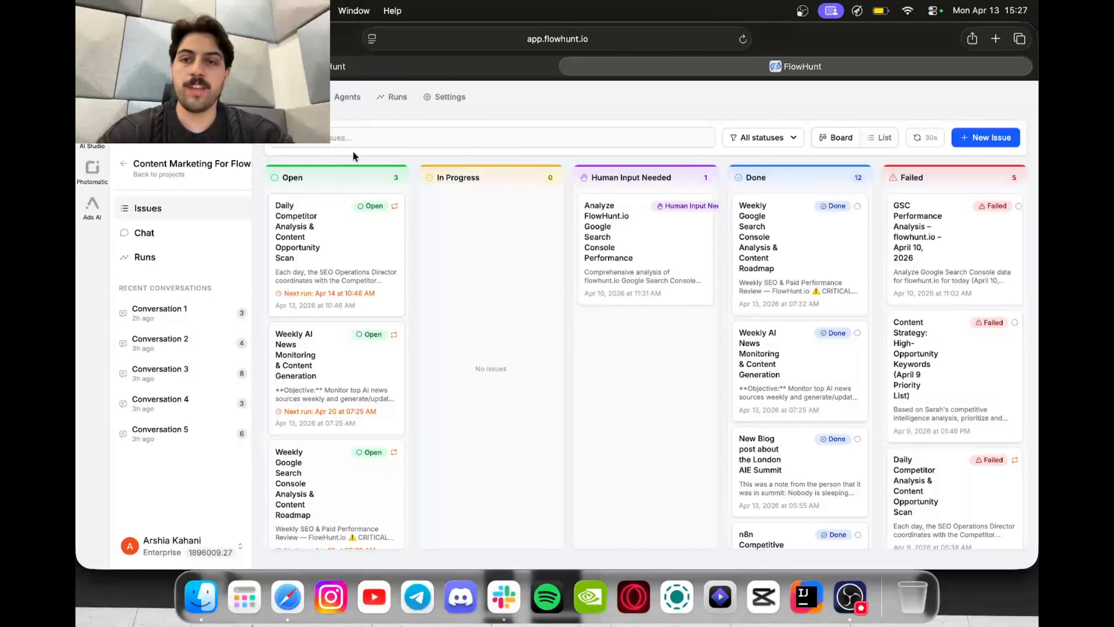
click(998, 131)
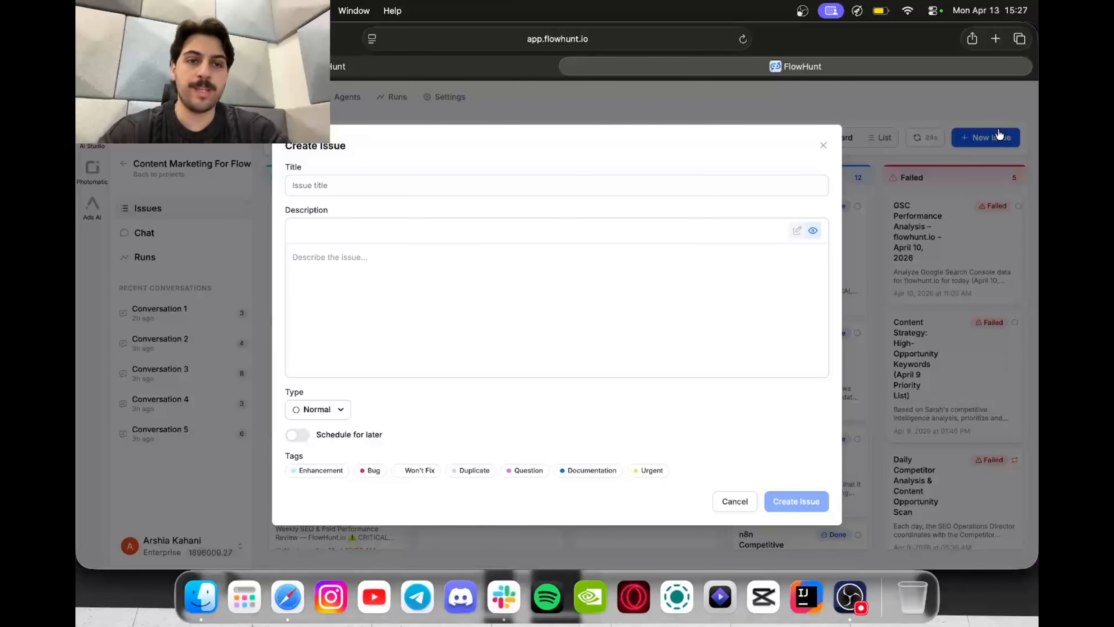
click(824, 145)
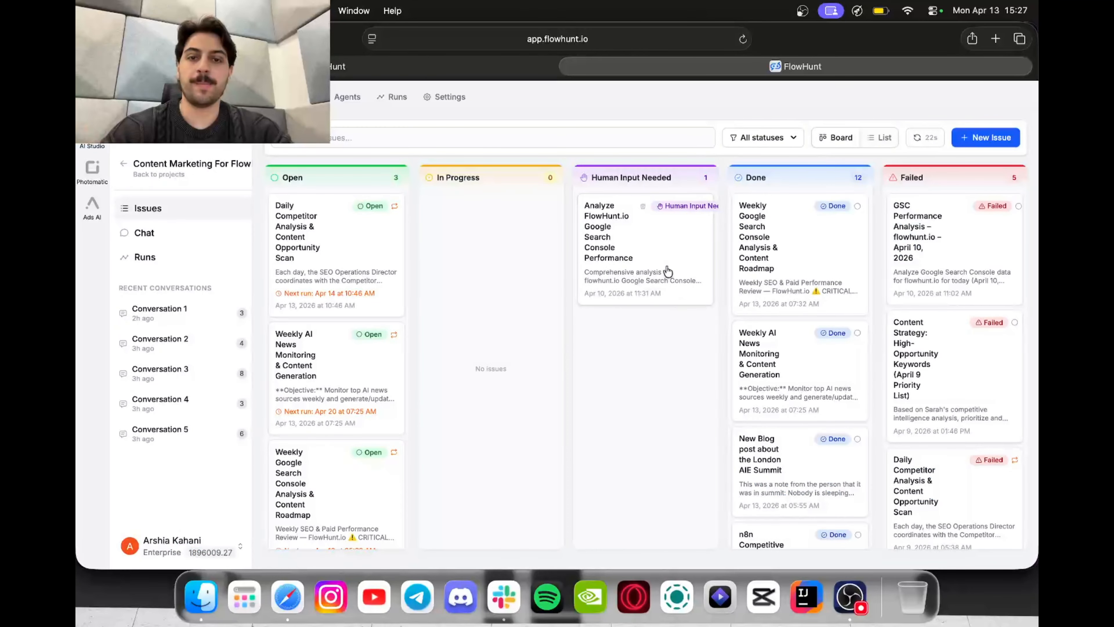
click(775, 263)
click(393, 340)
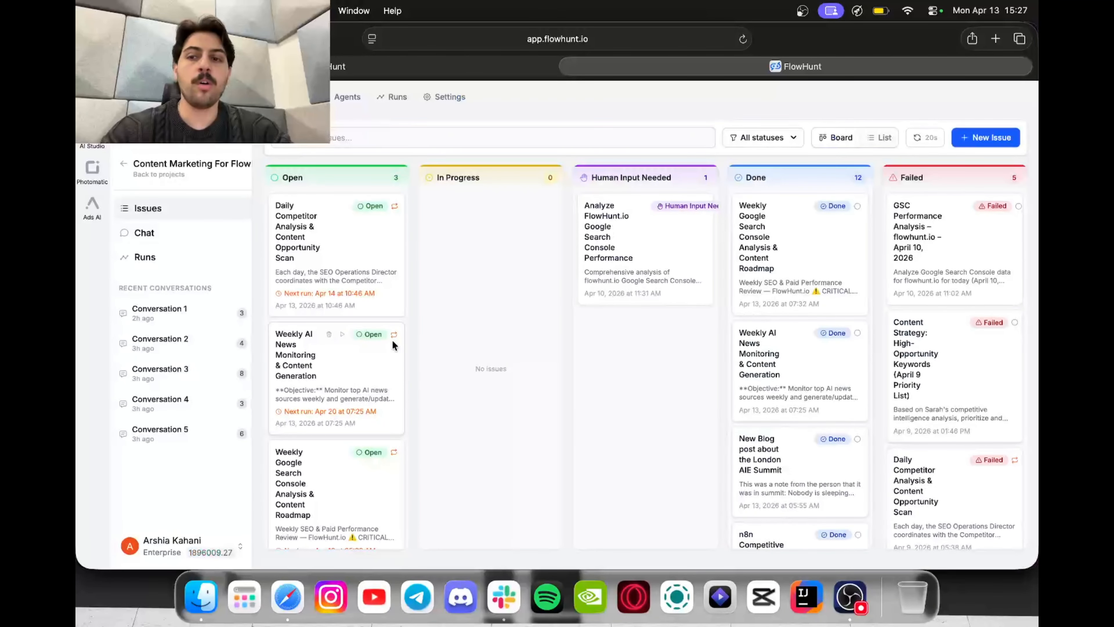
Revisit the project chat, return to the issues board and look through the Done issues.
click(207, 245)
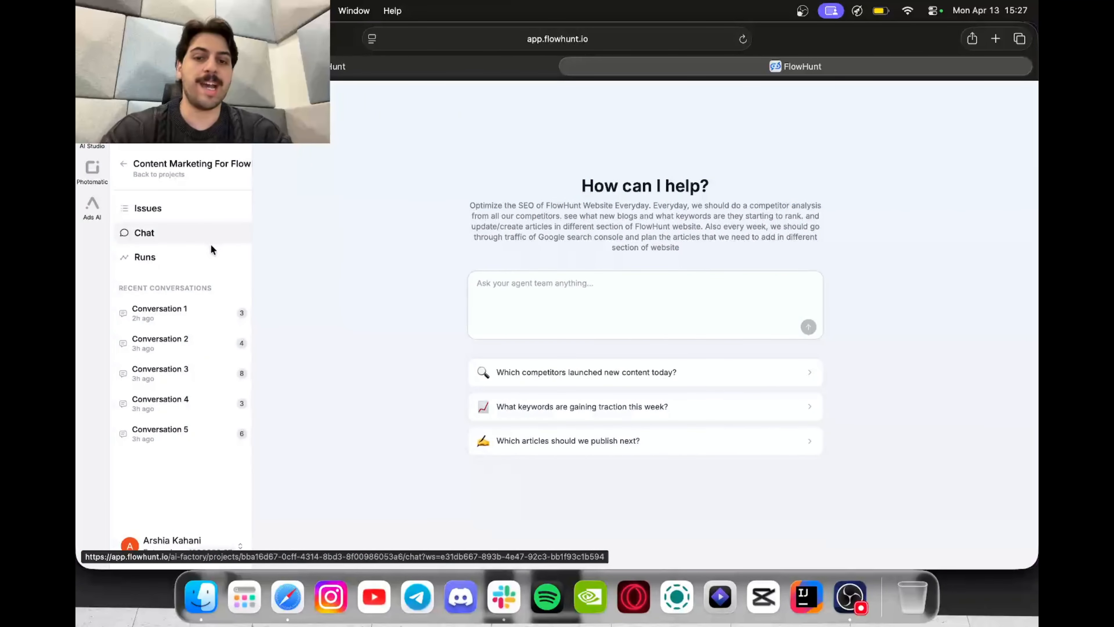
click(208, 215)
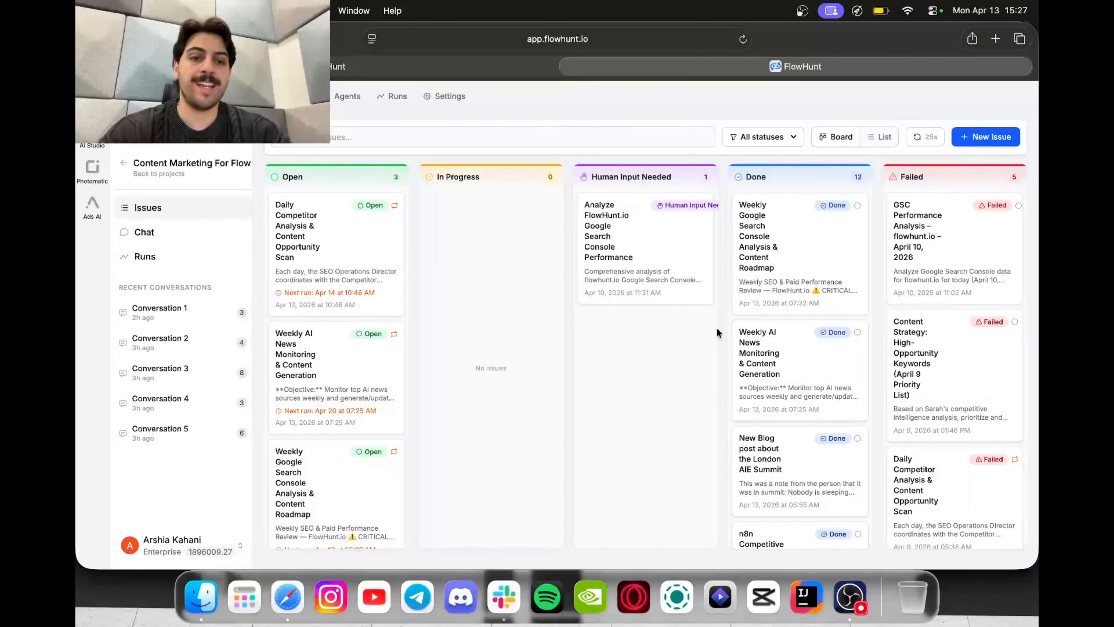
scroll(801, 341, down, 15)
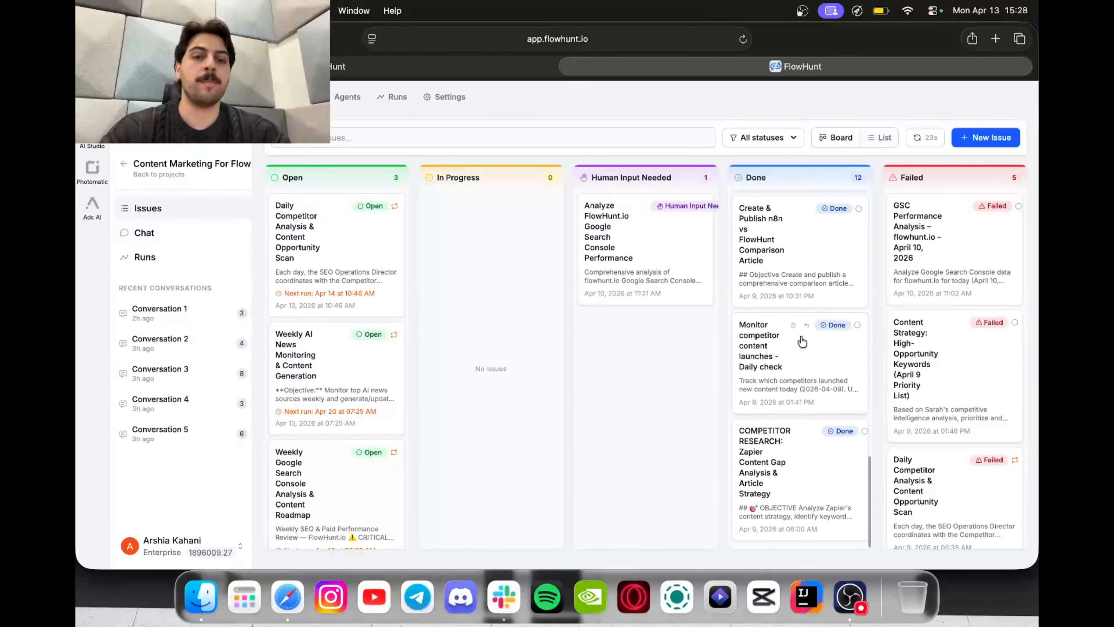
scroll(802, 341, up, 15)
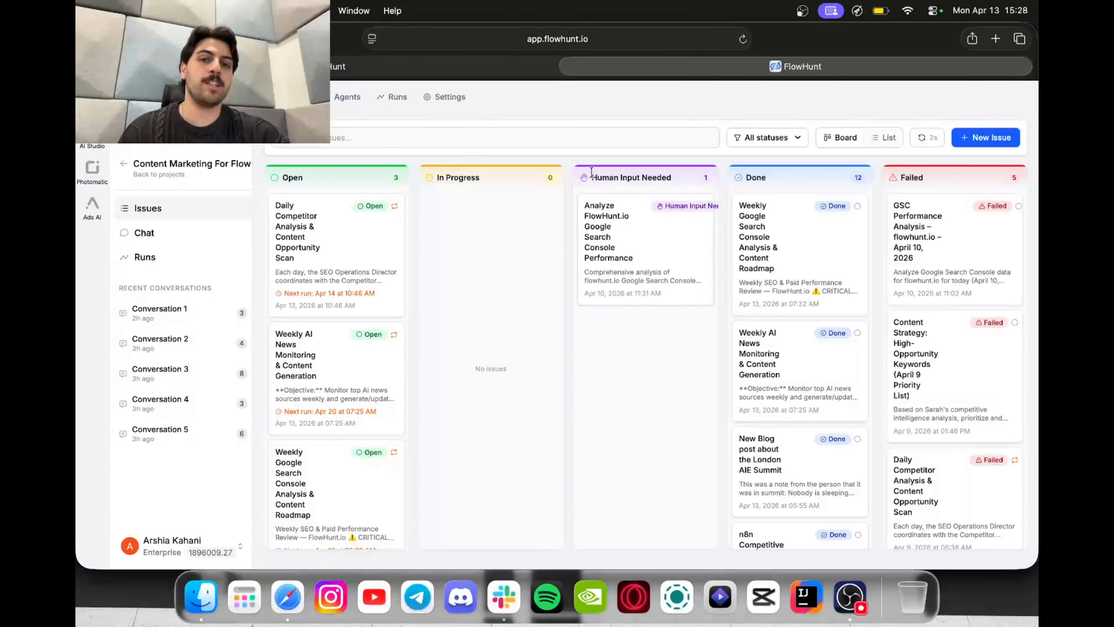
Open the "Analyze FlowHunt.io Google Search Console Performance" issue, review its description and activity, and close it without commenting.
click(645, 257)
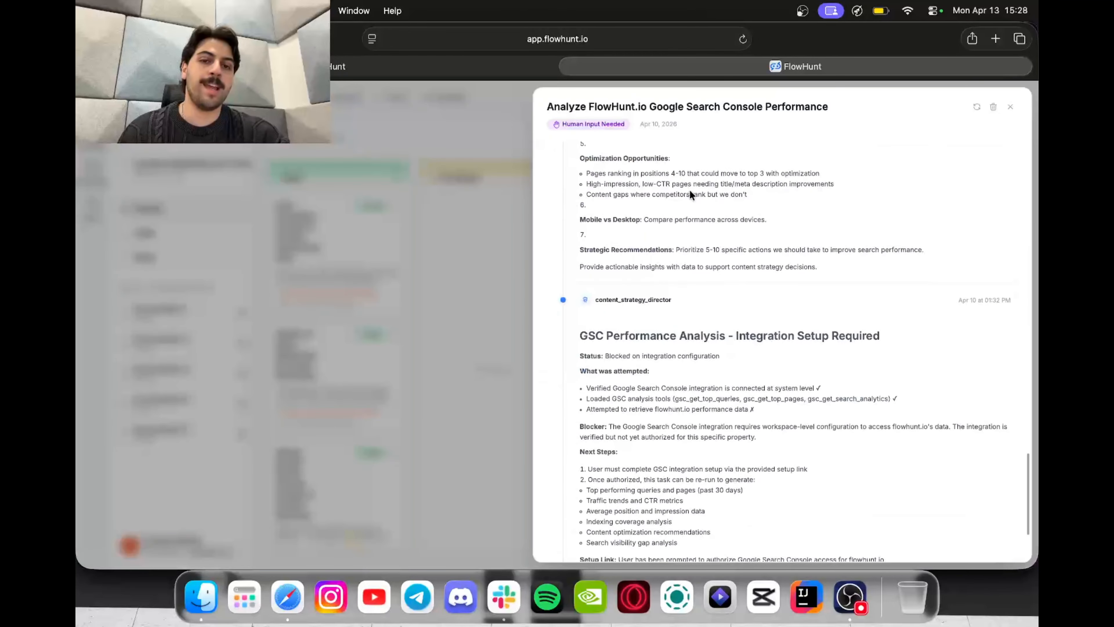
scroll(781, 384, down, 3)
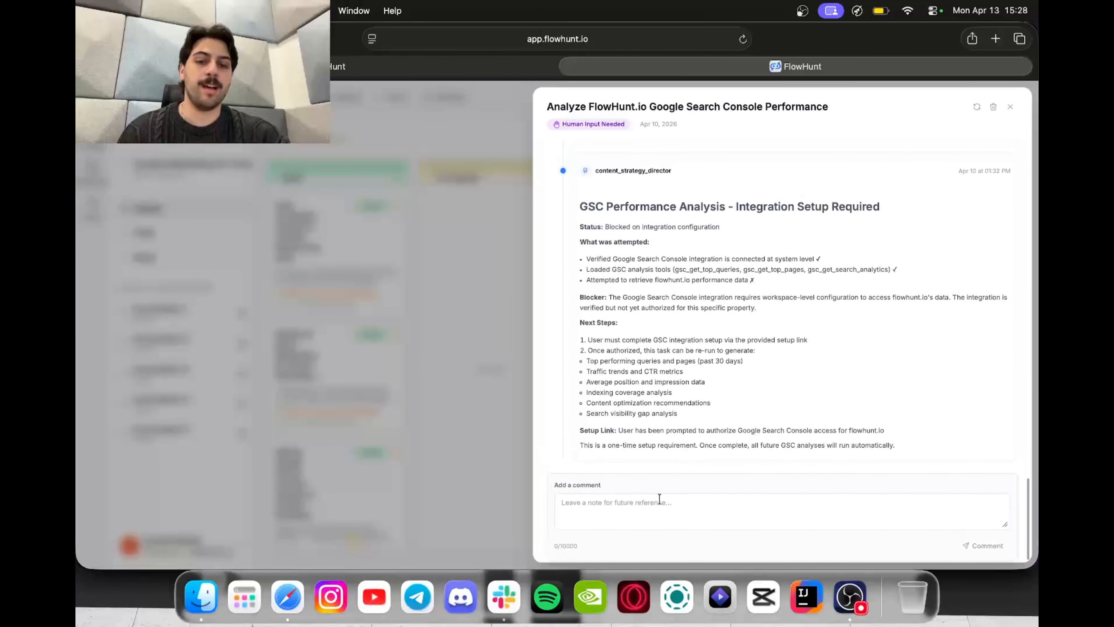
scroll(725, 253, up, 10)
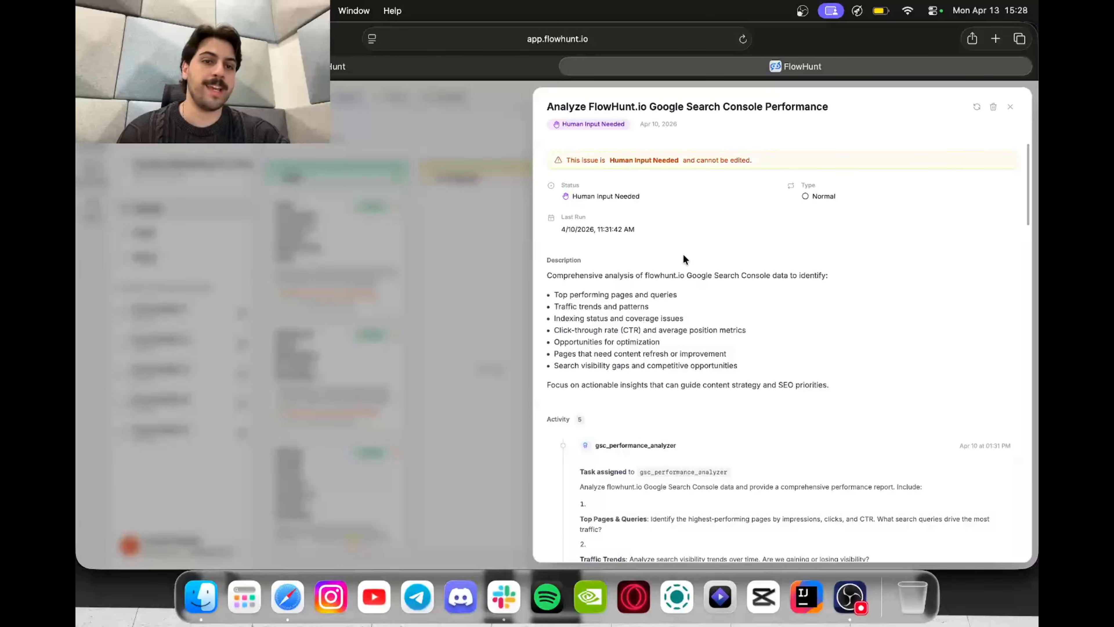
scroll(683, 257, down, 10)
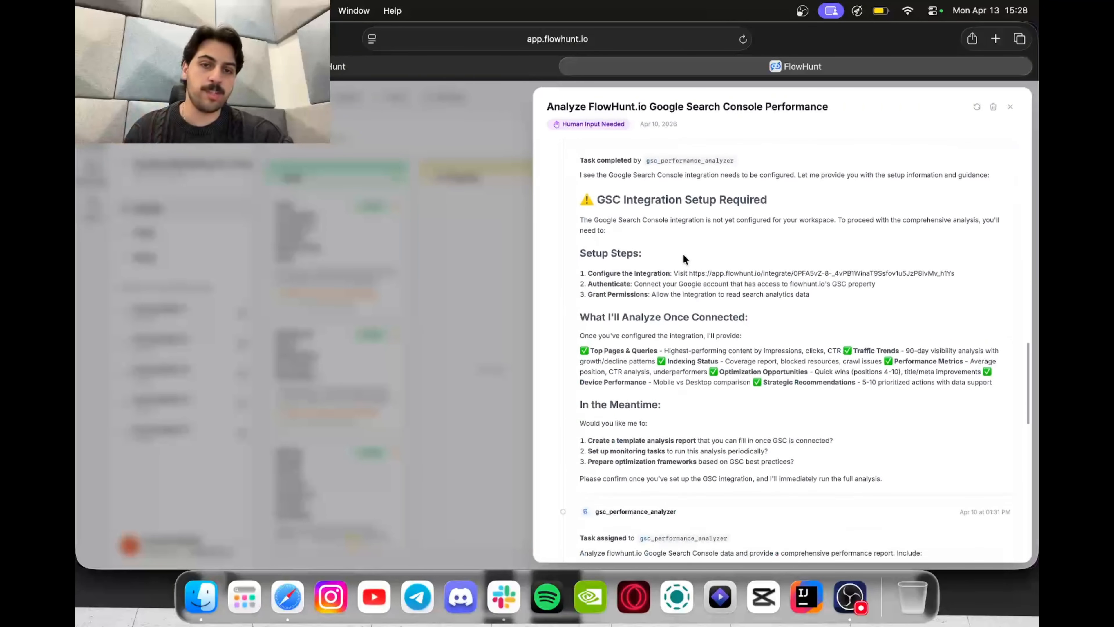
scroll(683, 254, down, 10)
click(607, 518)
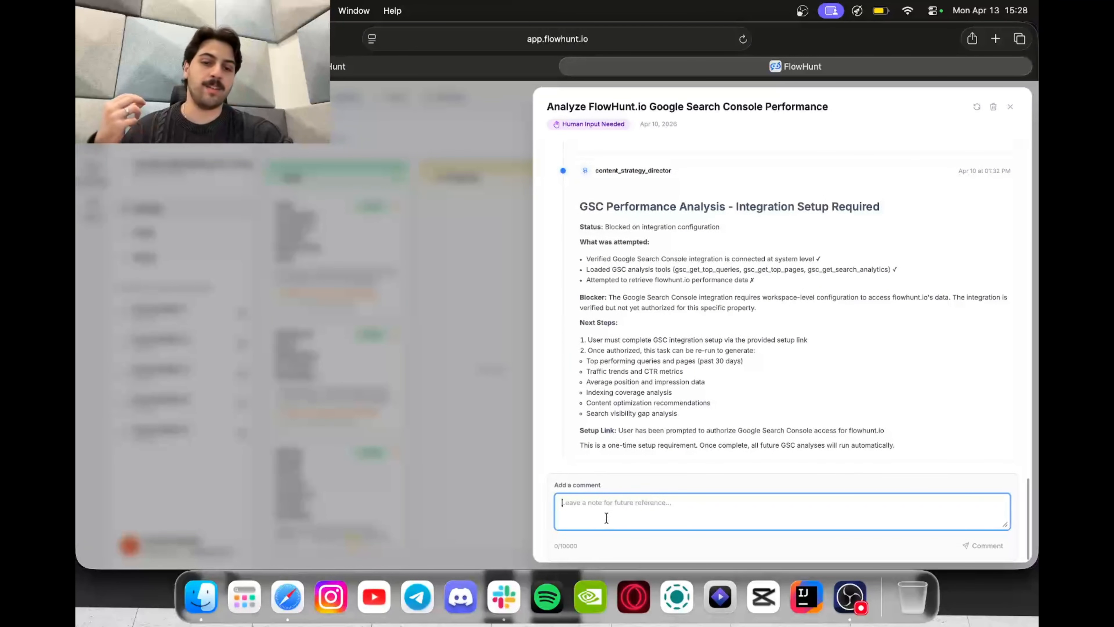
click(491, 376)
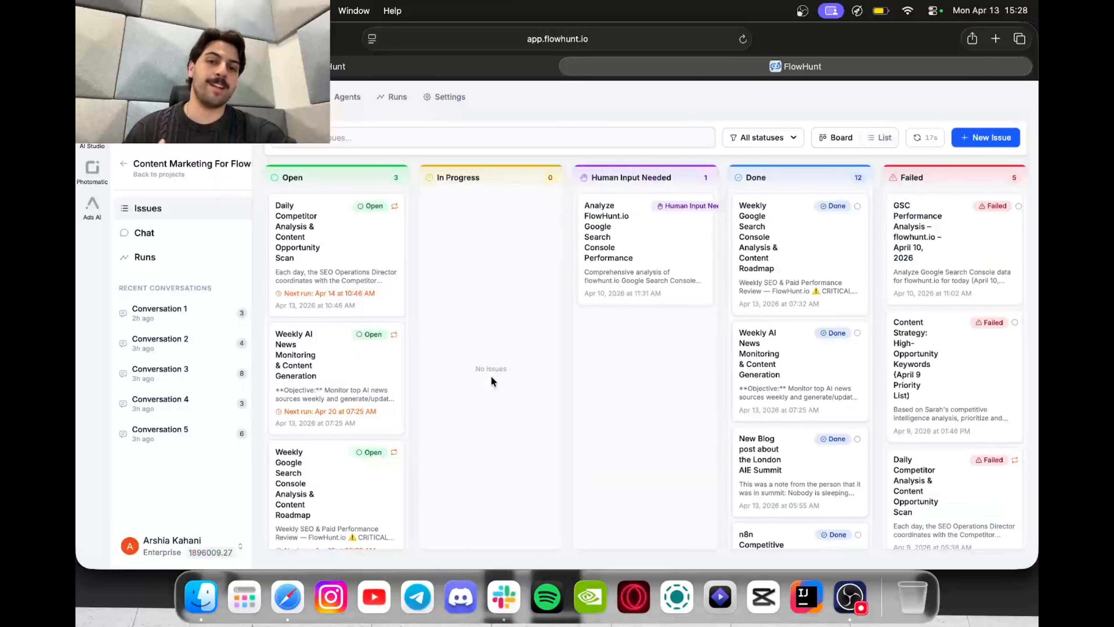